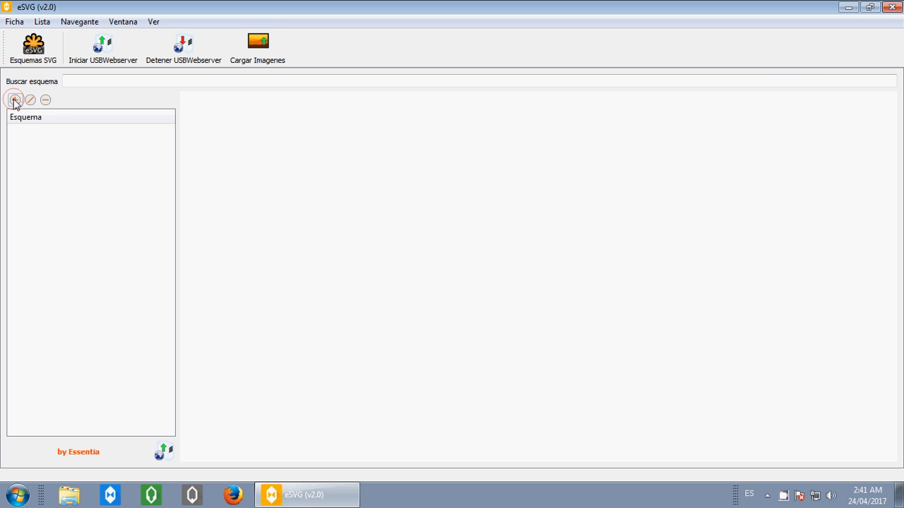
Step: Create a new scheme entry and name it "Mi Primer Esquema"
{"action": "left_click", "coordinate": [15, 100]}
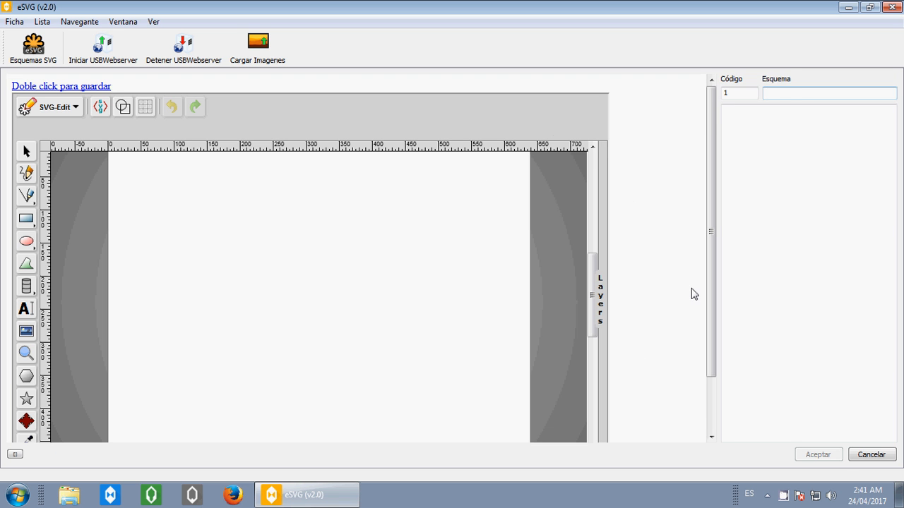
{"action": "left_click", "coordinate": [773, 95]}
{"action": "type", "text": "Primer"}
{"action": "key", "text": "BackSpace"}
{"action": "key", "text": "BackSpace"}
{"action": "key", "text": "BackSpace"}
{"action": "key", "text": "BackSpace"}
{"action": "key", "text": "BackSpace"}
{"action": "key", "text": "BackSpace"}
{"action": "key", "text": "BackSpace"}
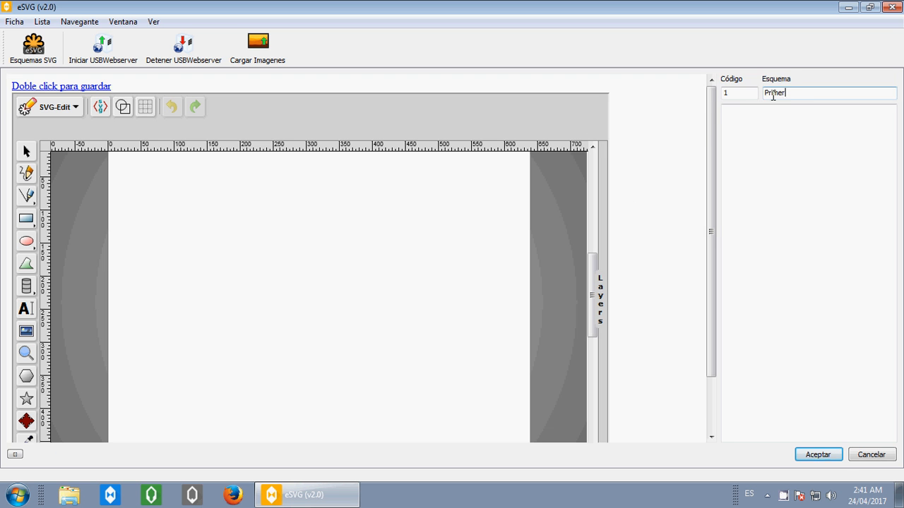
{"action": "type", "text": "Mi Primer Esquema"}
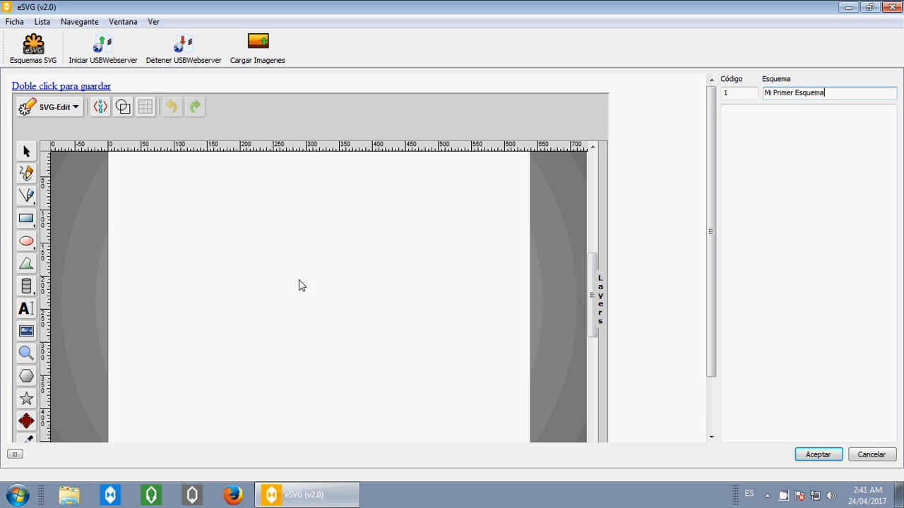
Step: Expand the drawing editor to fill the whole application window
{"action": "left_click", "coordinate": [15, 454]}
{"action": "left_click", "coordinate": [171, 476]}
{"action": "left_click", "coordinate": [528, 502]}
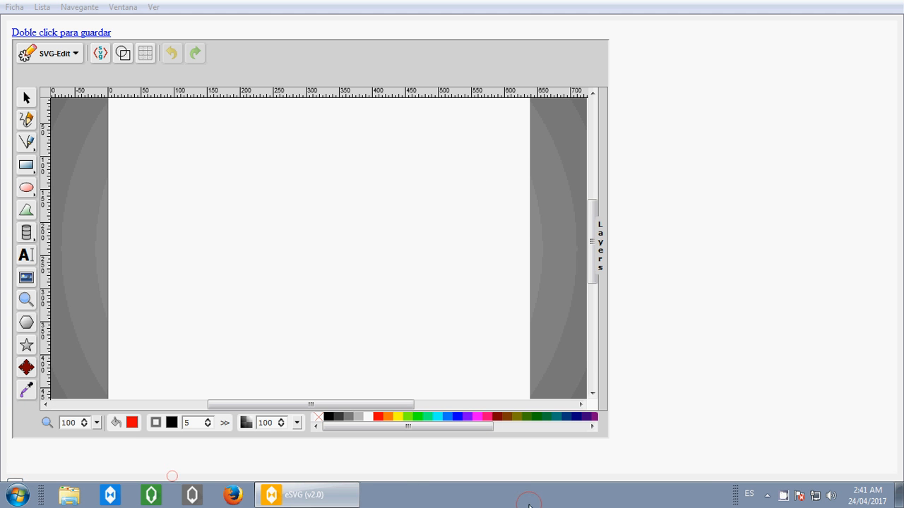
{"action": "left_click", "coordinate": [372, 475]}
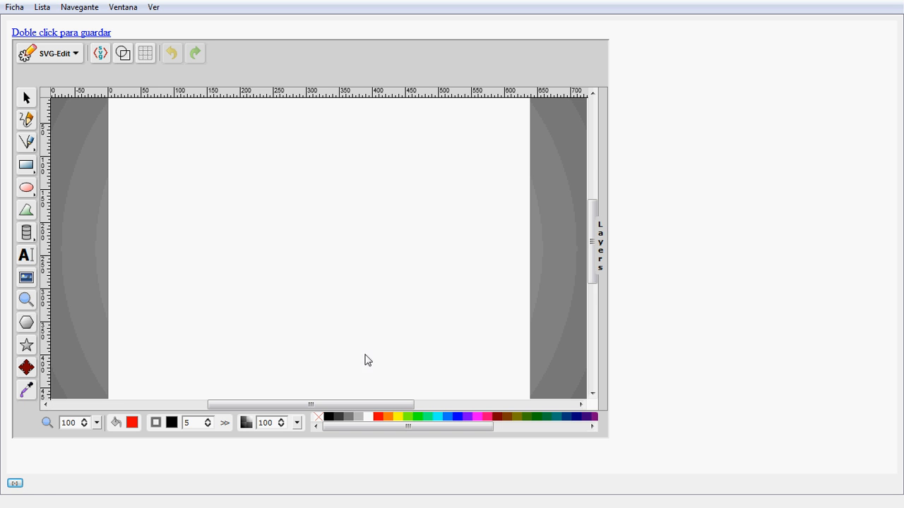
Step: Add the text "Mi Primer Esquema SVG" near the upper edge of the page
{"action": "scroll", "coordinate": [259, 253], "scroll_direction": "down", "scroll_amount": 1}
{"action": "left_click_drag", "start_coordinate": [459, 266], "coordinate": [410, 264]}
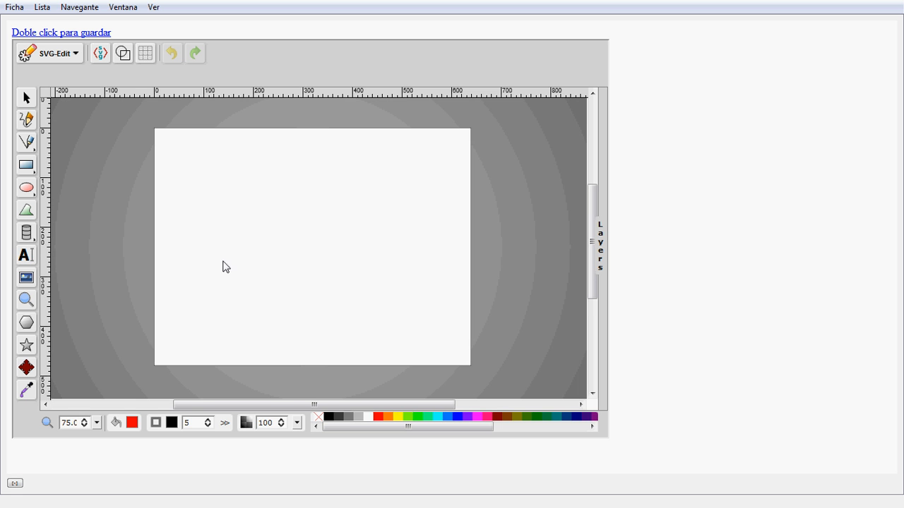
{"action": "left_click", "coordinate": [27, 256]}
{"action": "left_click", "coordinate": [242, 149]}
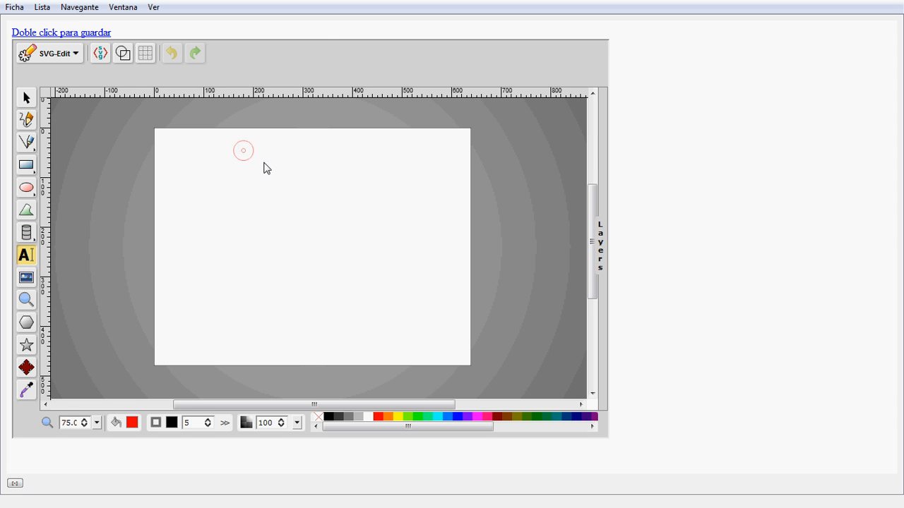
{"action": "type", "text": "Ho"}
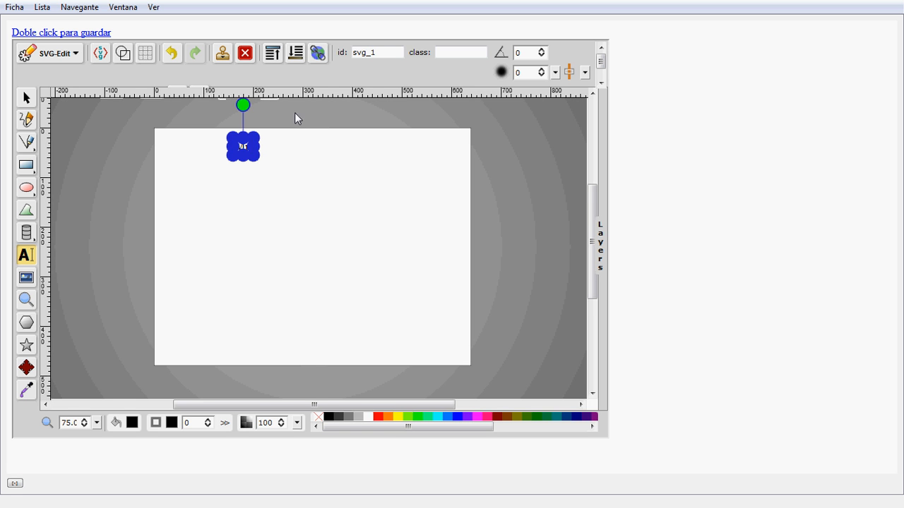
{"action": "scroll", "coordinate": [252, 147], "scroll_direction": "up", "scroll_amount": 2}
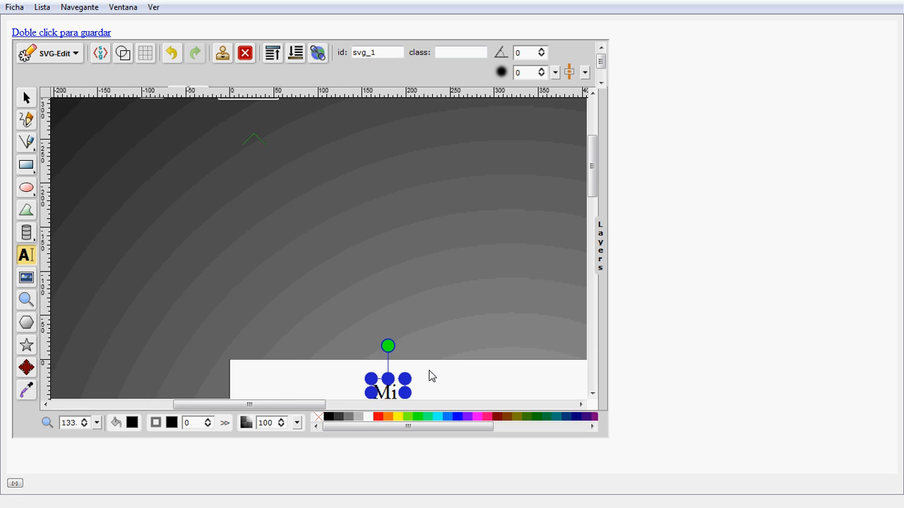
{"action": "scroll", "coordinate": [306, 280], "scroll_direction": "up", "scroll_amount": 2}
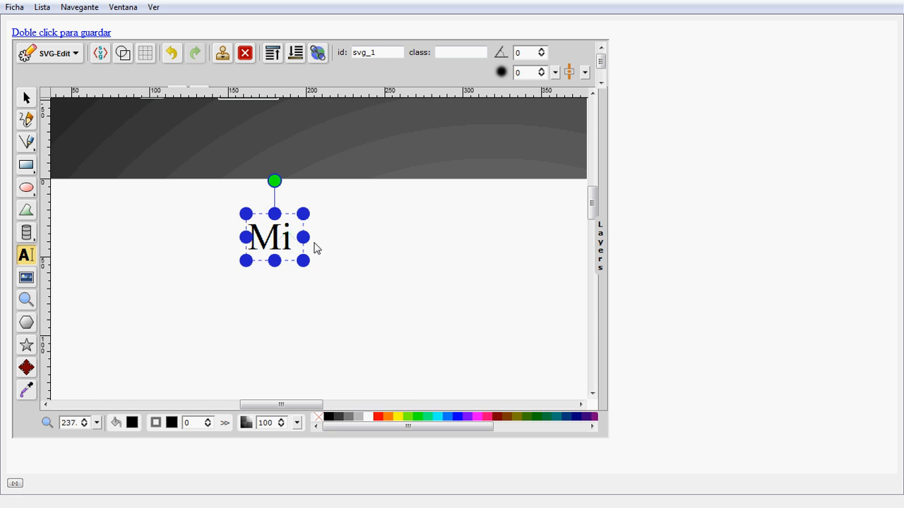
{"action": "type", "text": "Primer"}
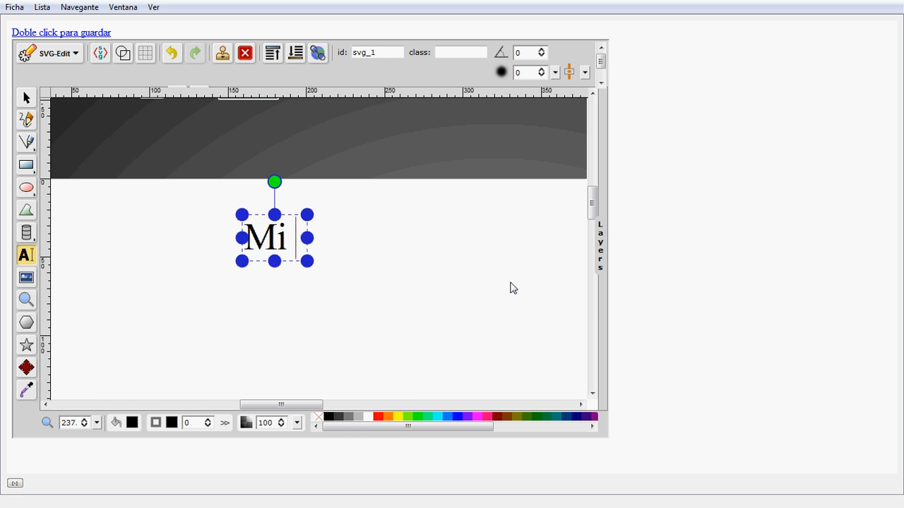
{"action": "type", "text": " E"}
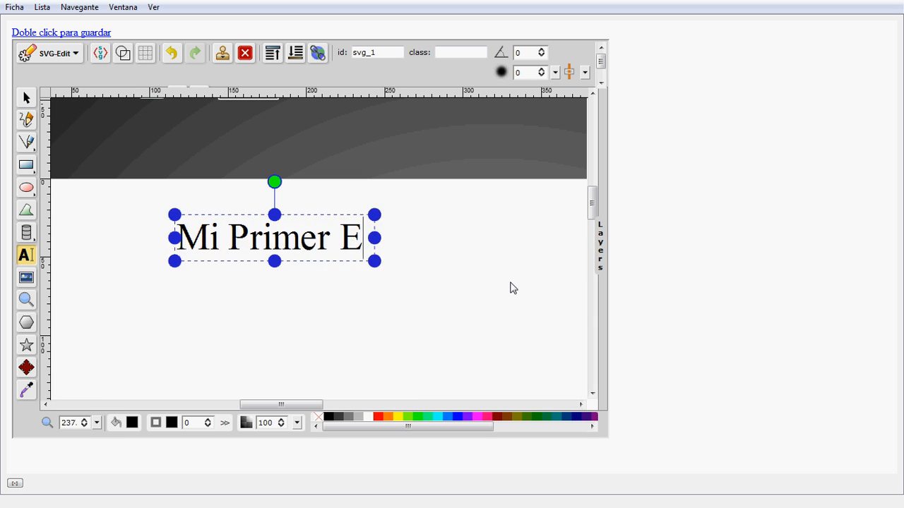
{"action": "type", "text": "squema SVG"}
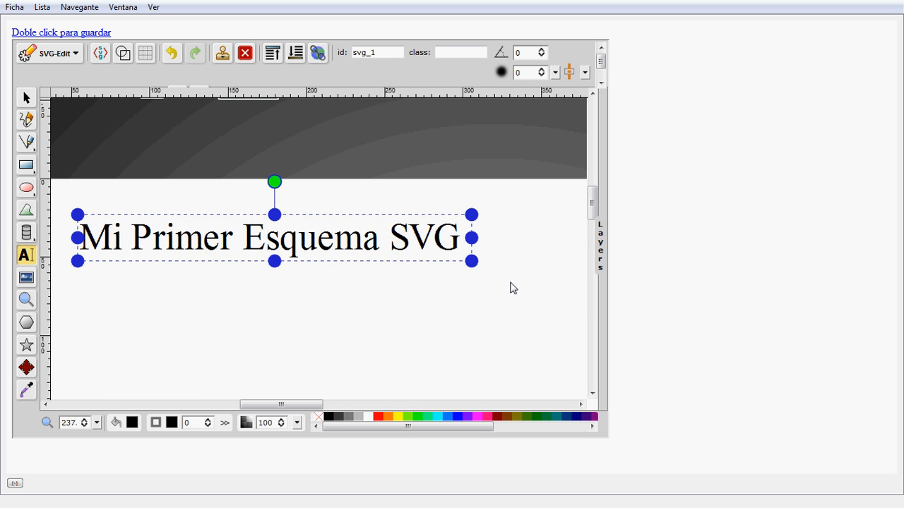
Step: Move the title text to the horizontal middle of the page near its upper edge and deselect it
{"action": "scroll", "coordinate": [382, 326], "scroll_direction": "down", "scroll_amount": 2}
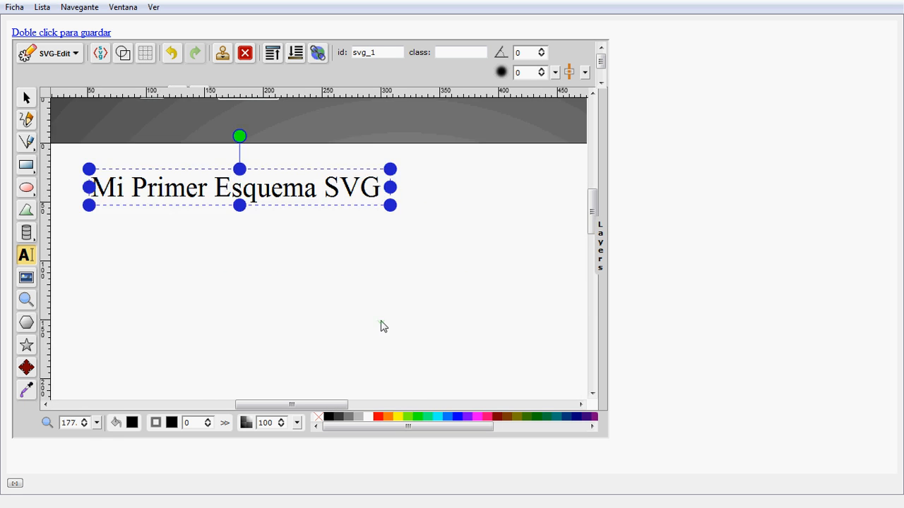
{"action": "scroll", "coordinate": [345, 275], "scroll_direction": "down", "scroll_amount": 3}
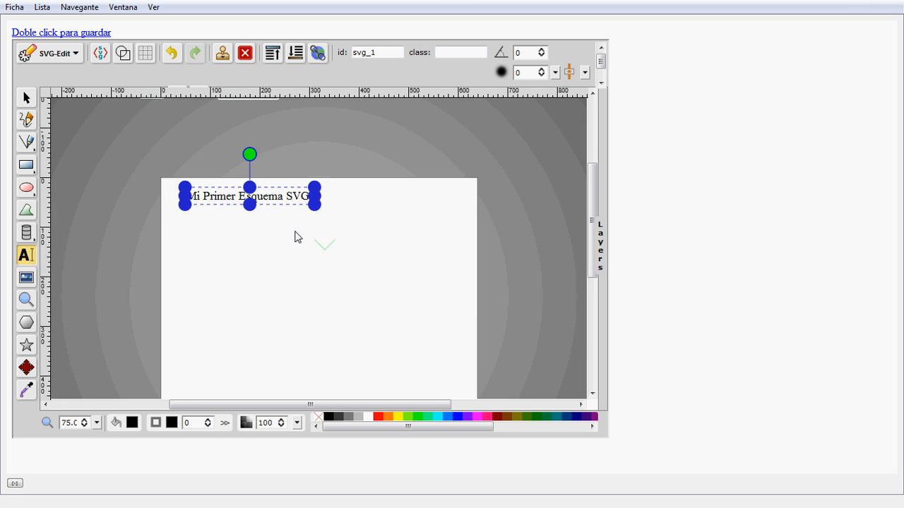
{"action": "scroll", "coordinate": [315, 253], "scroll_direction": "up", "scroll_amount": 1}
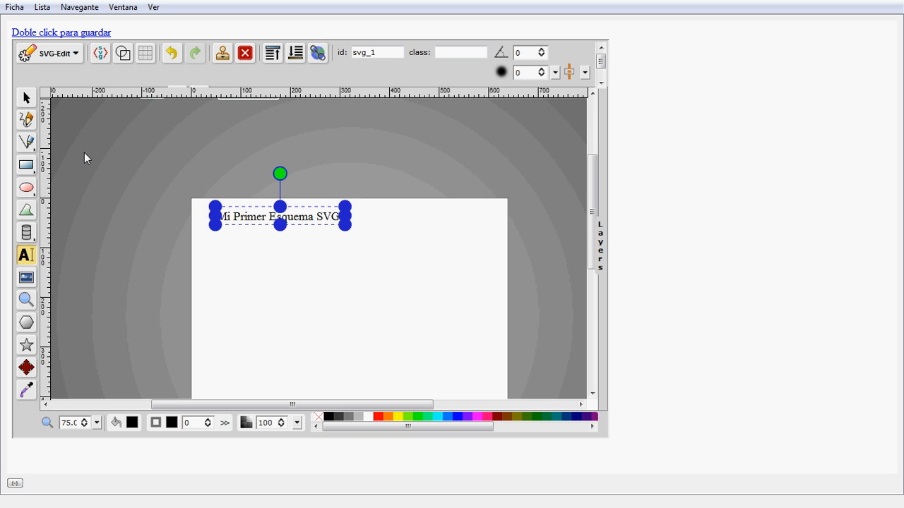
{"action": "left_click", "coordinate": [29, 103]}
{"action": "left_click_drag", "start_coordinate": [299, 221], "coordinate": [355, 218]}
{"action": "left_click", "coordinate": [355, 240]}
{"action": "left_click", "coordinate": [339, 253]}
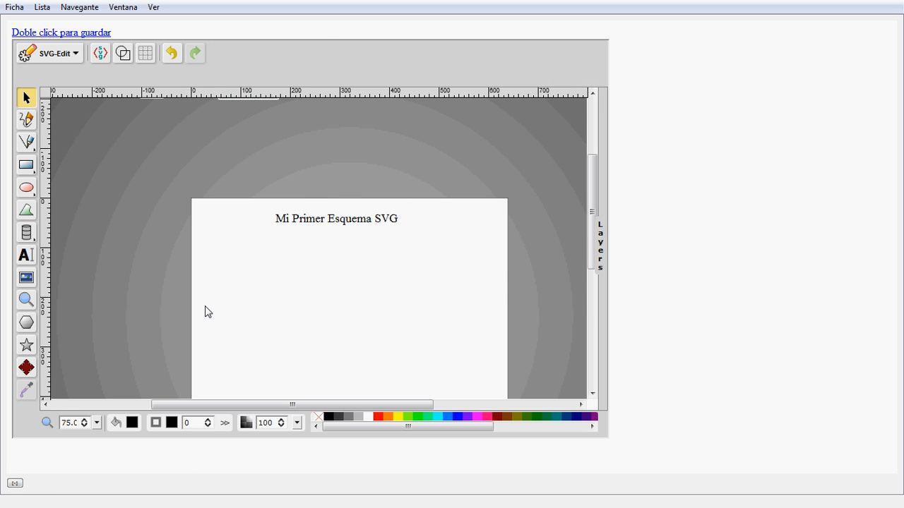
{"action": "left_click_drag", "start_coordinate": [356, 223], "coordinate": [359, 225]}
{"action": "left_click_drag", "start_coordinate": [429, 309], "coordinate": [397, 263]}
{"action": "left_click", "coordinate": [346, 256]}
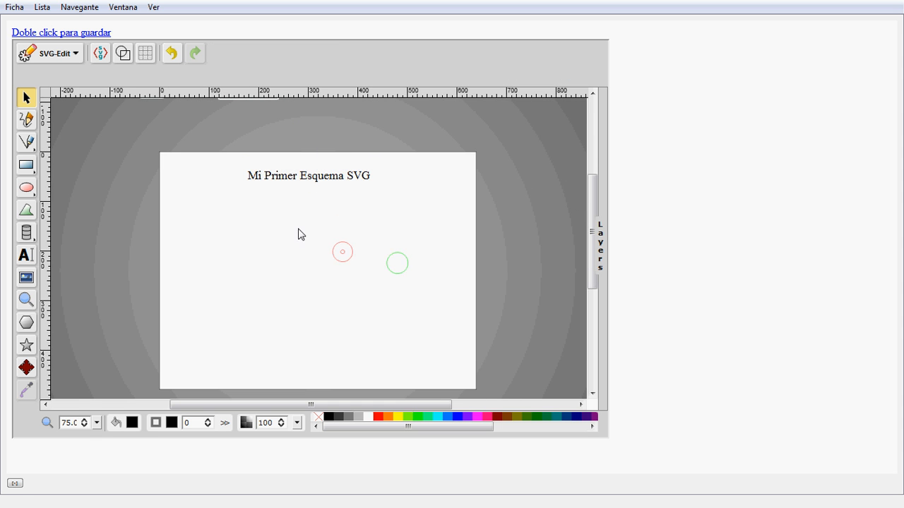
Step: Draw a nearly page-wide rectangle below the title and fill it with light grey
{"action": "left_click", "coordinate": [25, 168]}
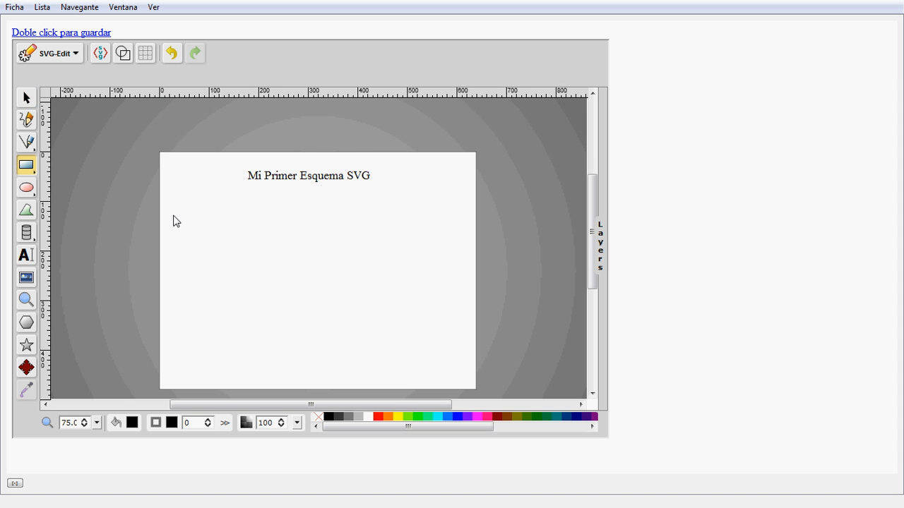
{"action": "left_click_drag", "start_coordinate": [173, 215], "coordinate": [466, 349]}
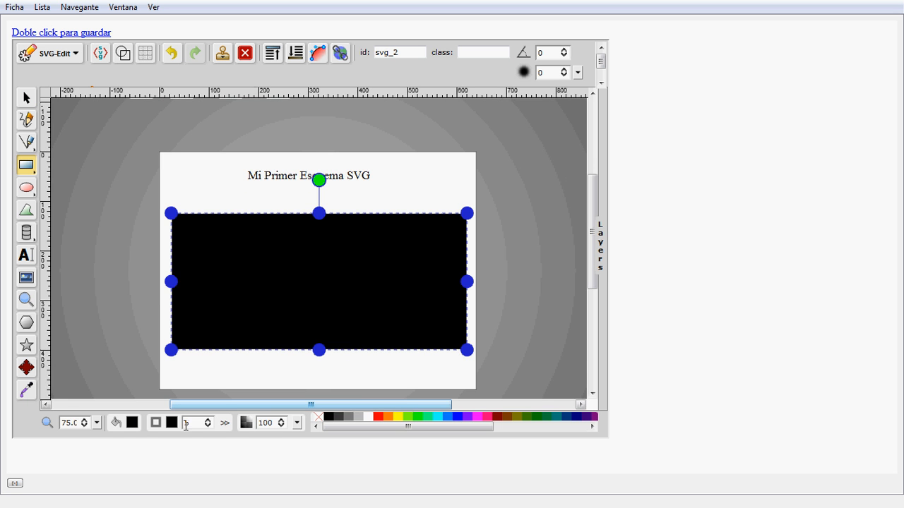
{"action": "left_click", "coordinate": [134, 424]}
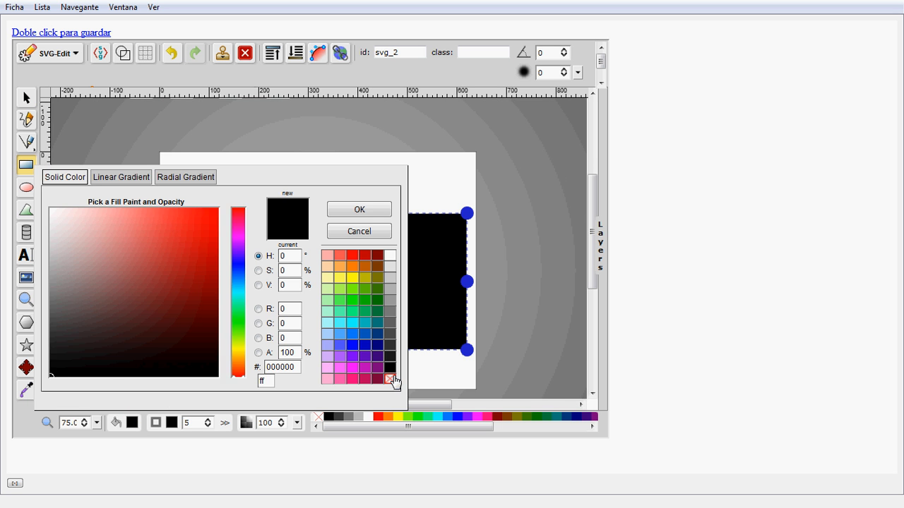
{"action": "left_click", "coordinate": [391, 379]}
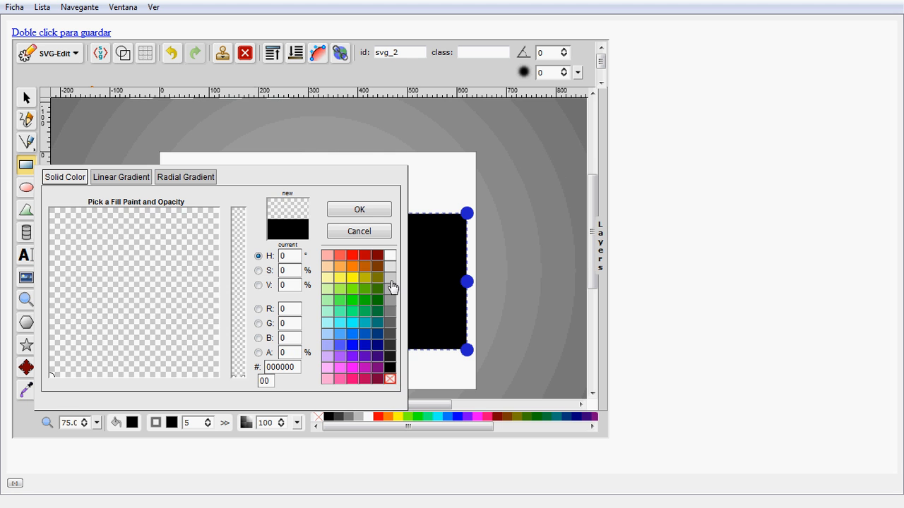
{"action": "left_click", "coordinate": [392, 281]}
{"action": "left_click", "coordinate": [359, 209]}
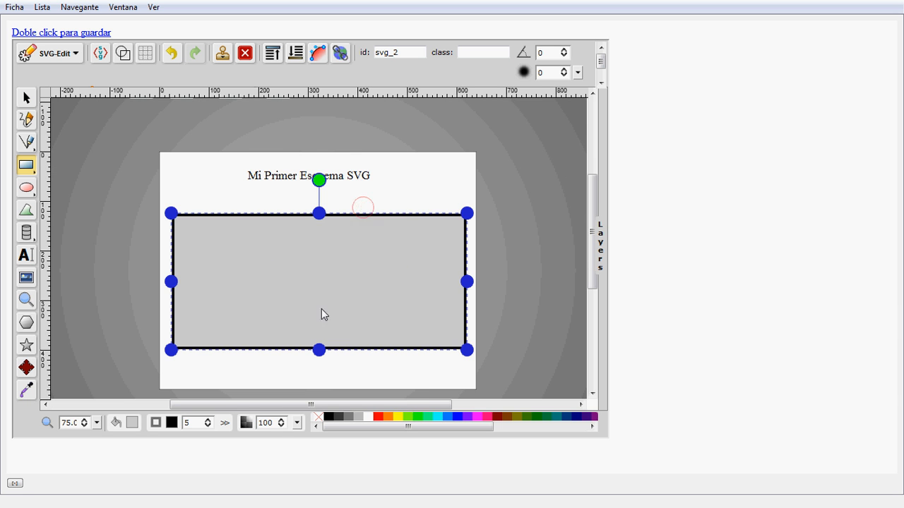
Step: Set the grey rectangle's stroke width to 1 and deselect it
{"action": "left_click_drag", "start_coordinate": [199, 424], "coordinate": [180, 425]}
{"action": "type", "text": "1"}
{"action": "key", "text": "Return"}
{"action": "left_click", "coordinate": [294, 370]}
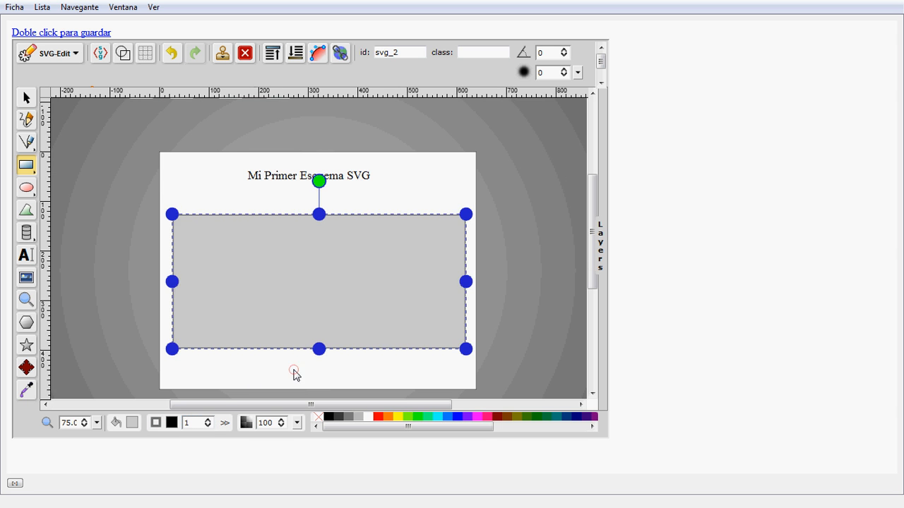
{"action": "left_click", "coordinate": [26, 97]}
{"action": "left_click", "coordinate": [208, 184]}
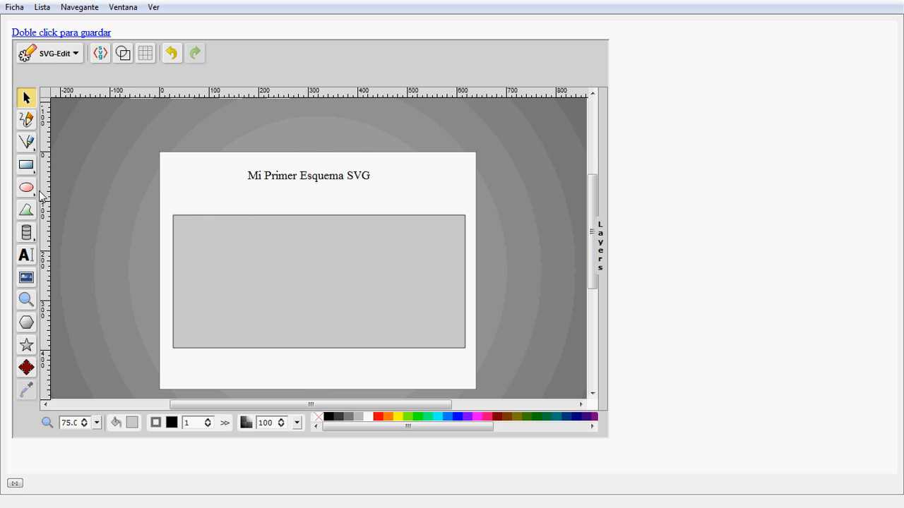
Step: Draw a small circle in the upper-left part of the grey rectangle and fill it with red
{"action": "left_click", "coordinate": [26, 188]}
{"action": "mouse_move", "coordinate": [206, 236]}
{"action": "left_mouse_down"}
{"action": "mouse_move", "coordinate": [220, 260]}
{"action": "mouse_move", "coordinate": [228, 257]}
{"action": "mouse_move", "coordinate": [218, 256]}
{"action": "left_mouse_up"}
{"action": "left_click", "coordinate": [26, 98]}
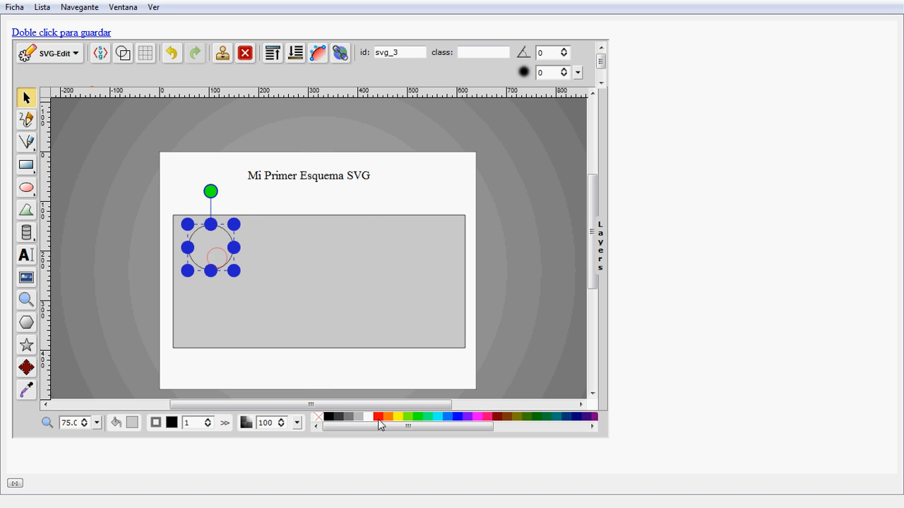
{"action": "left_click", "coordinate": [379, 417]}
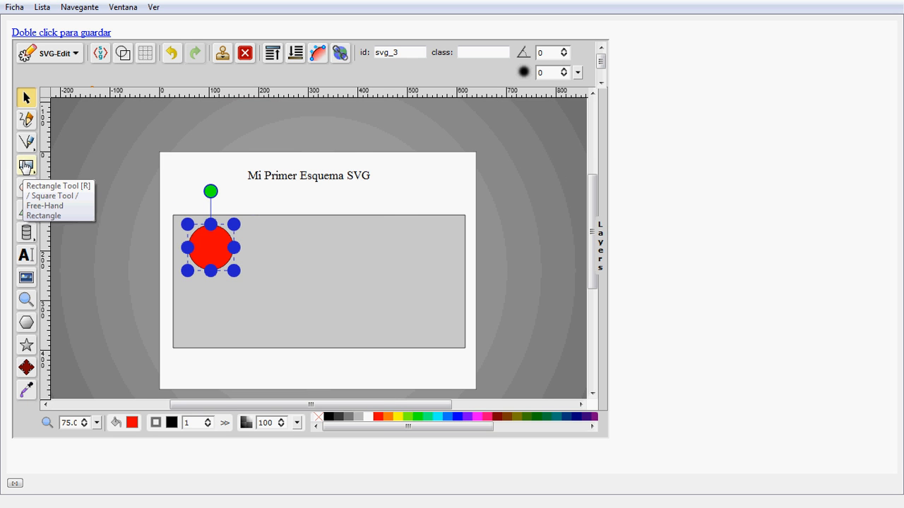
Step: Draw a small pentagon in the right part of the grey rectangle and fill it with blue
{"action": "left_click", "coordinate": [26, 321]}
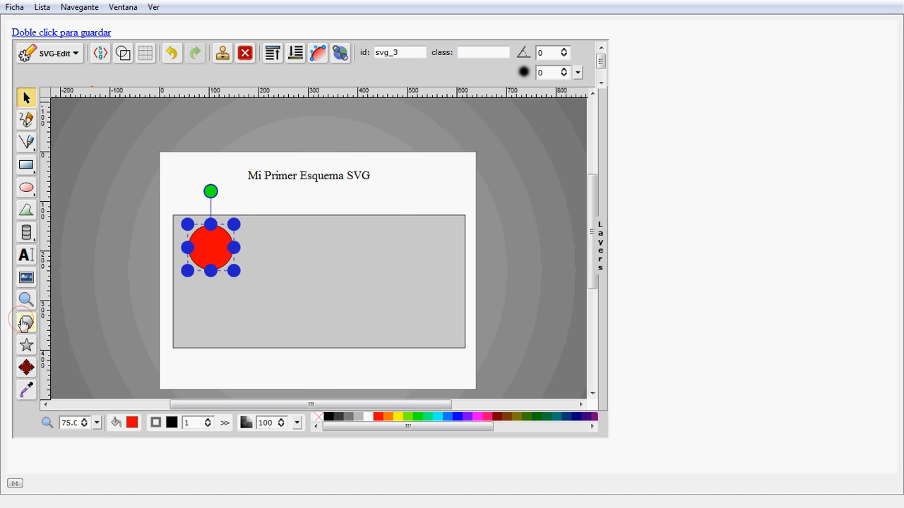
{"action": "left_click_drag", "start_coordinate": [389, 248], "coordinate": [407, 264]}
{"action": "left_click", "coordinate": [447, 417]}
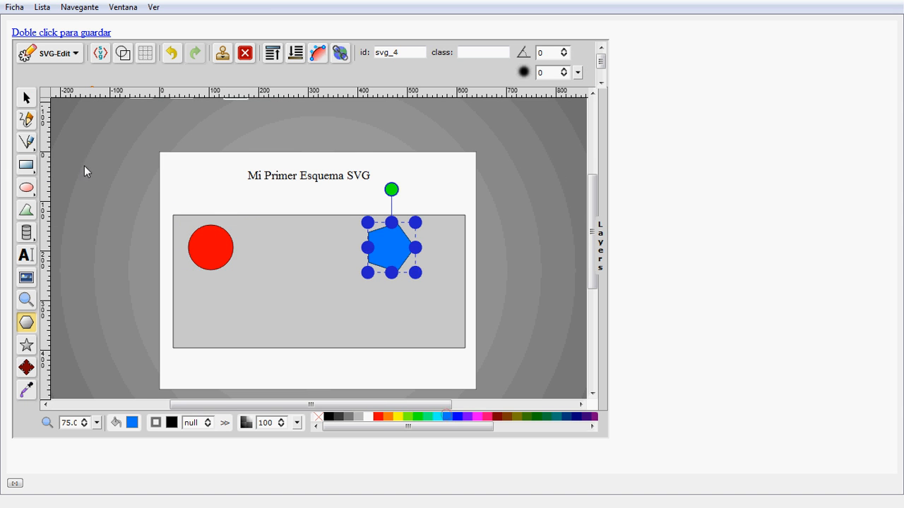
Step: Move the blue pentagon down and slightly right, and shift the red circle right within the grey rectangle
{"action": "left_click", "coordinate": [26, 98]}
{"action": "left_click_drag", "start_coordinate": [389, 254], "coordinate": [398, 276]}
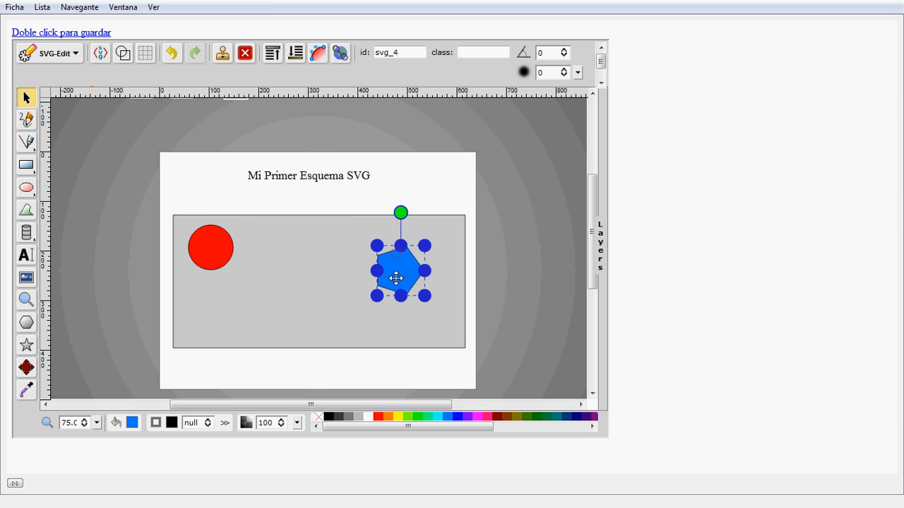
{"action": "left_click_drag", "start_coordinate": [234, 256], "coordinate": [262, 252]}
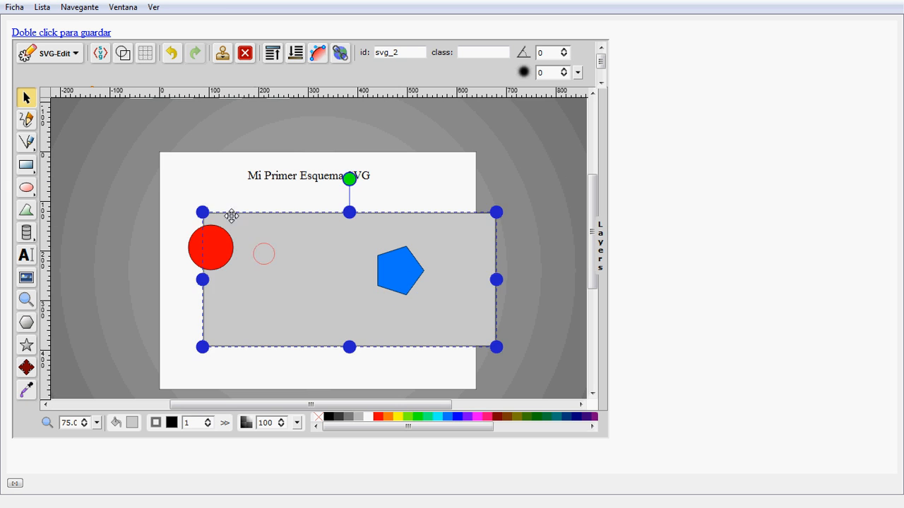
{"action": "key", "text": "ctrl+z"}
{"action": "left_click", "coordinate": [224, 248]}
{"action": "left_click_drag", "start_coordinate": [224, 248], "coordinate": [267, 257]}
{"action": "left_click_drag", "start_coordinate": [404, 292], "coordinate": [412, 310]}
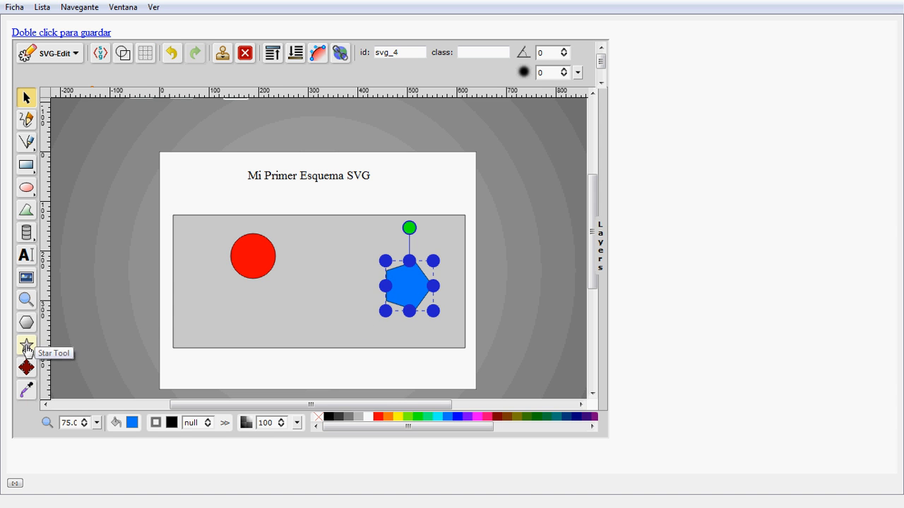
Step: Draw a blue triangle from the Basic shape library directly below the red circle
{"action": "left_click", "coordinate": [27, 232]}
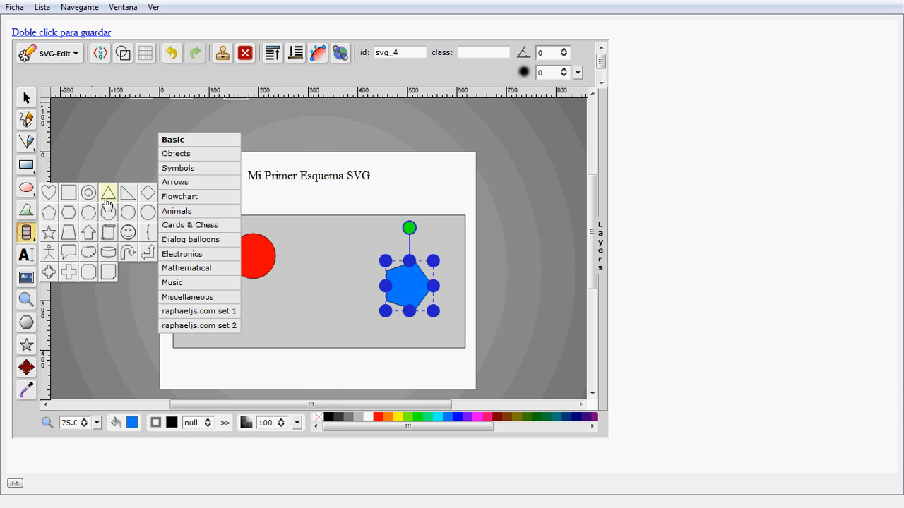
{"action": "left_click", "coordinate": [108, 201]}
{"action": "left_click_drag", "start_coordinate": [224, 297], "coordinate": [276, 346]}
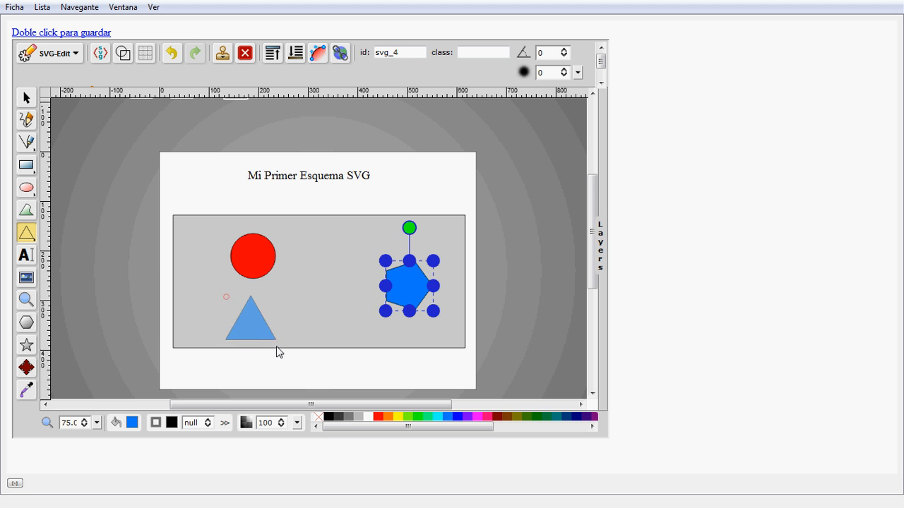
{"action": "left_click", "coordinate": [25, 98]}
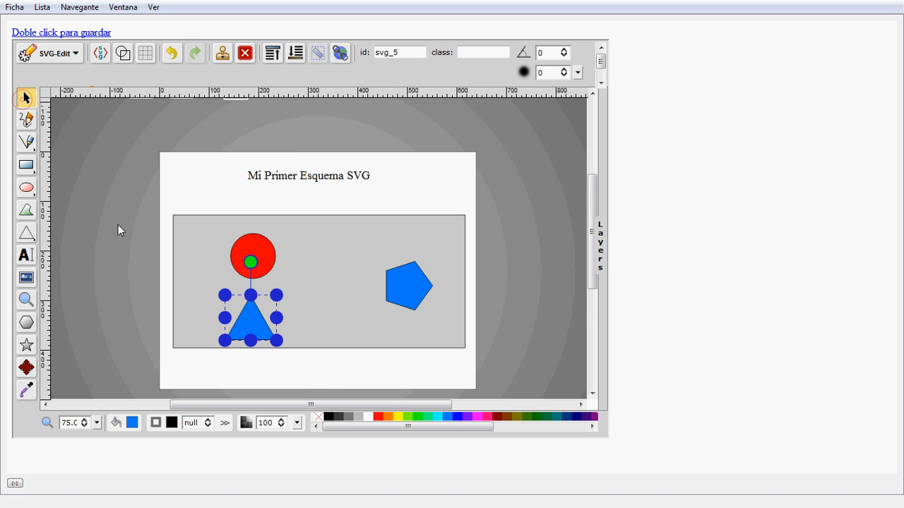
Step: Fill the triangle with green and rearrange the shapes so the red circle sits above and between the green triangle and blue pentagon
{"action": "left_click", "coordinate": [411, 418]}
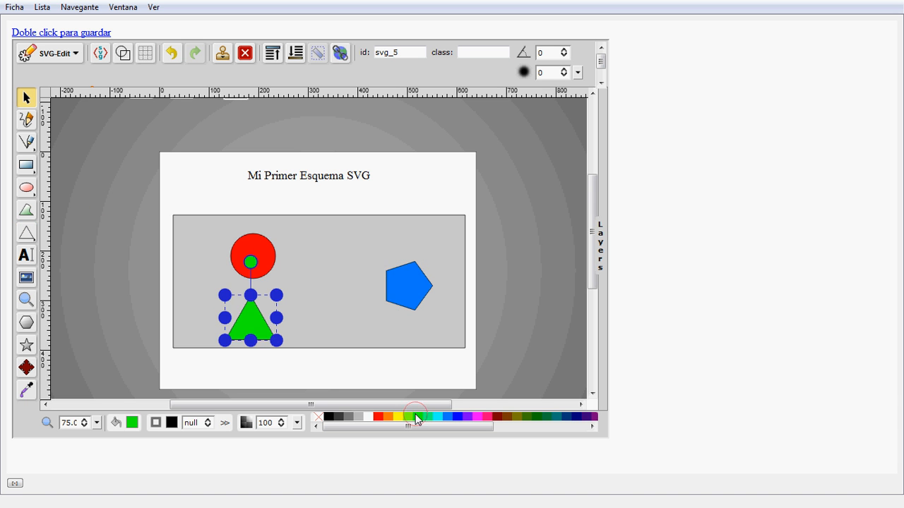
{"action": "left_click", "coordinate": [253, 244]}
{"action": "left_click_drag", "start_coordinate": [253, 244], "coordinate": [300, 239]}
{"action": "left_click_drag", "start_coordinate": [402, 290], "coordinate": [399, 301]}
{"action": "left_click_drag", "start_coordinate": [304, 257], "coordinate": [324, 250]}
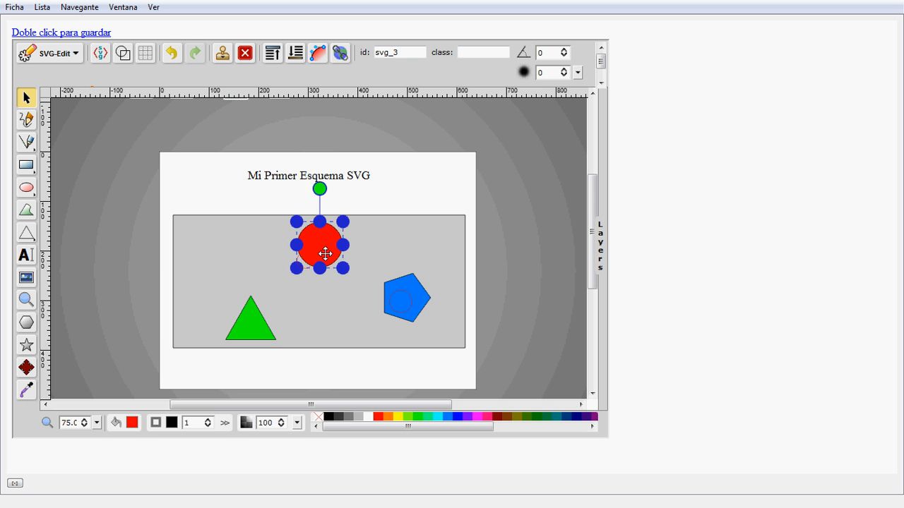
{"action": "left_click_drag", "start_coordinate": [252, 318], "coordinate": [246, 308]}
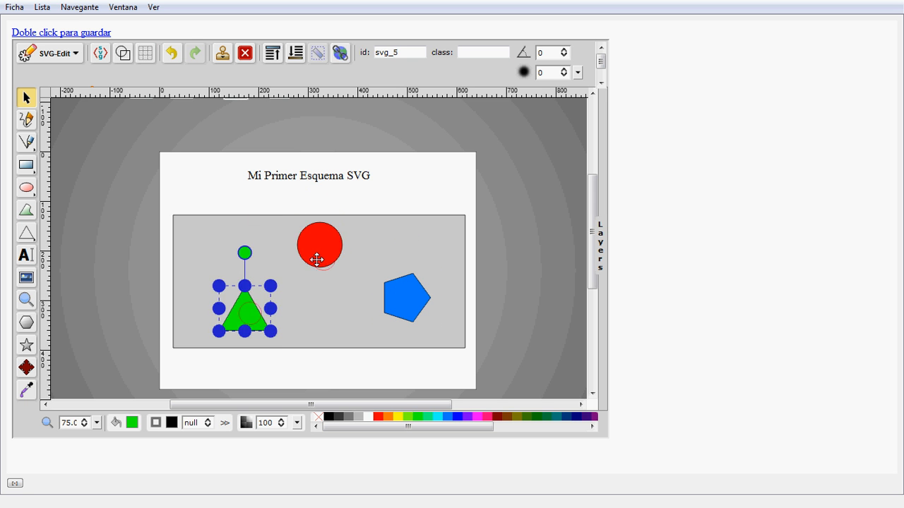
{"action": "left_click_drag", "start_coordinate": [324, 258], "coordinate": [313, 261]}
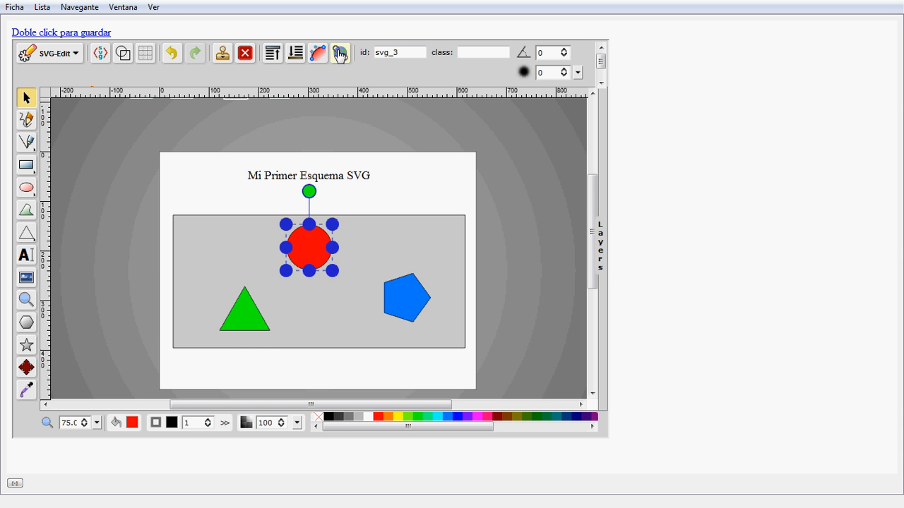
{"action": "left_click", "coordinate": [339, 55]}
{"action": "left_click", "coordinate": [263, 257]}
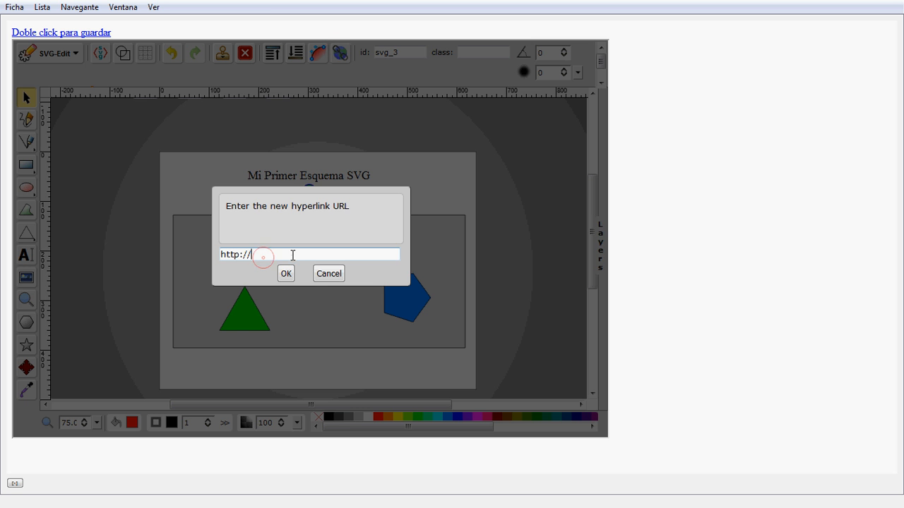
{"action": "type", "text": "www.velneo.es"}
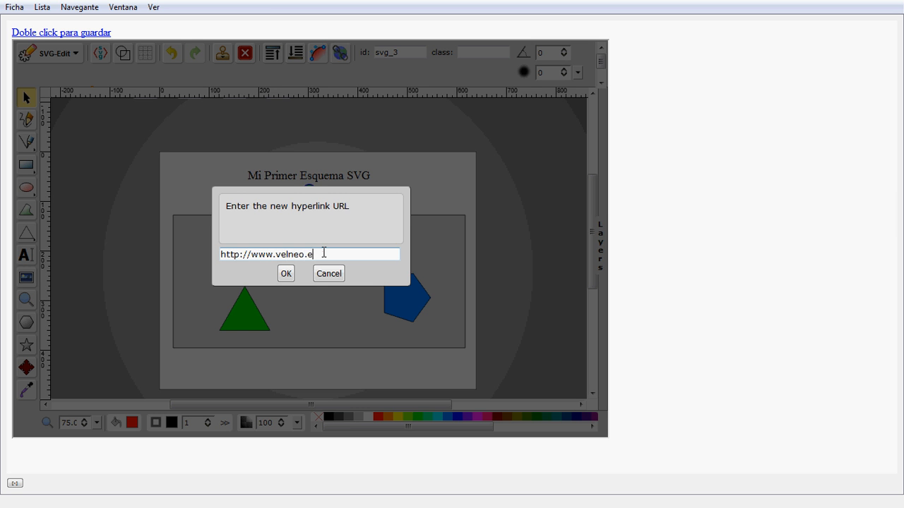
{"action": "left_click", "coordinate": [285, 274]}
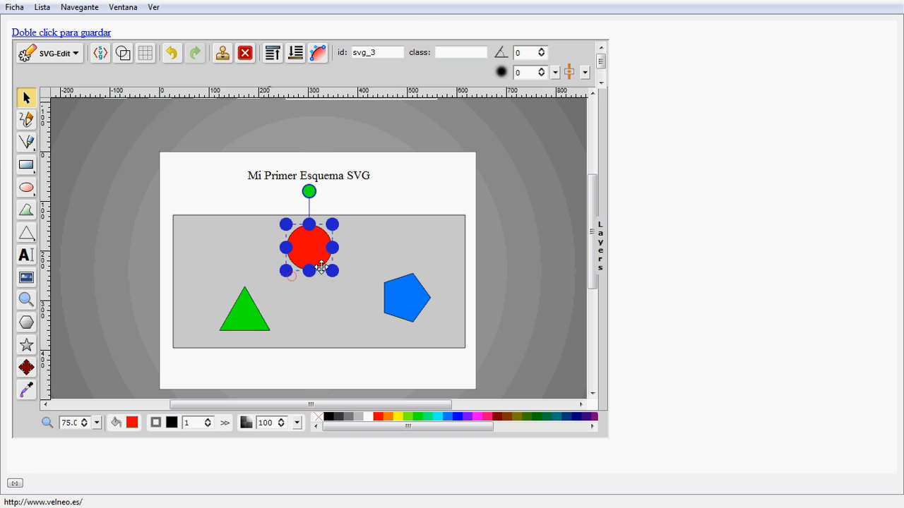
{"action": "left_click", "coordinate": [210, 182]}
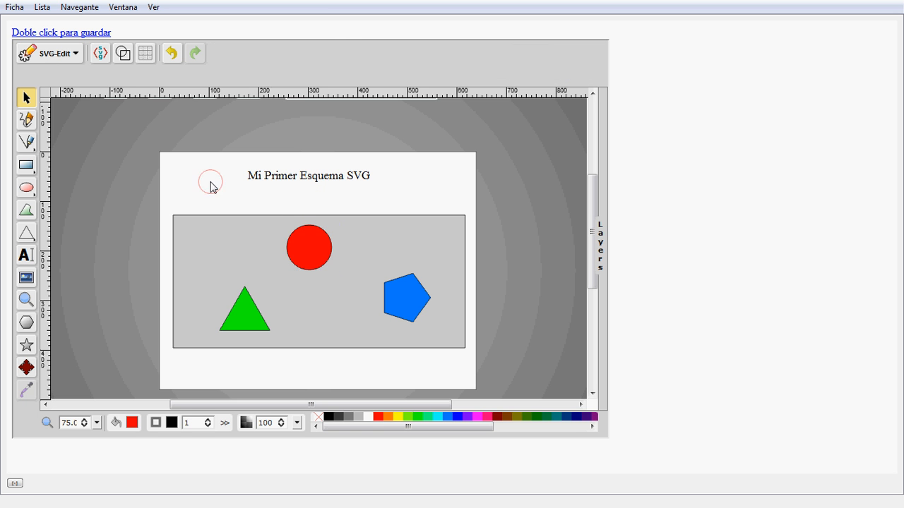
Step: Add a hyperlink on the blue pentagon with sch:PAzul as its URL
{"action": "left_click", "coordinate": [398, 299]}
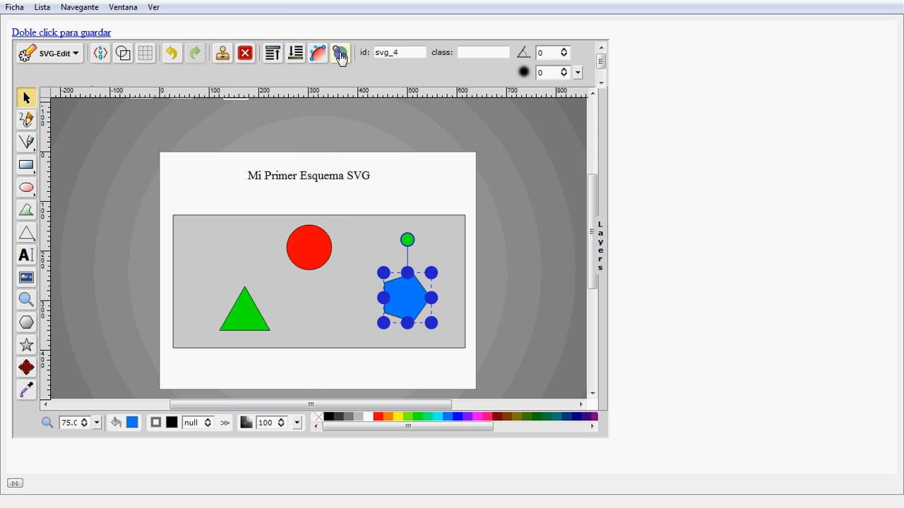
{"action": "left_click", "coordinate": [339, 55]}
{"action": "left_click_drag", "start_coordinate": [292, 250], "coordinate": [169, 247]}
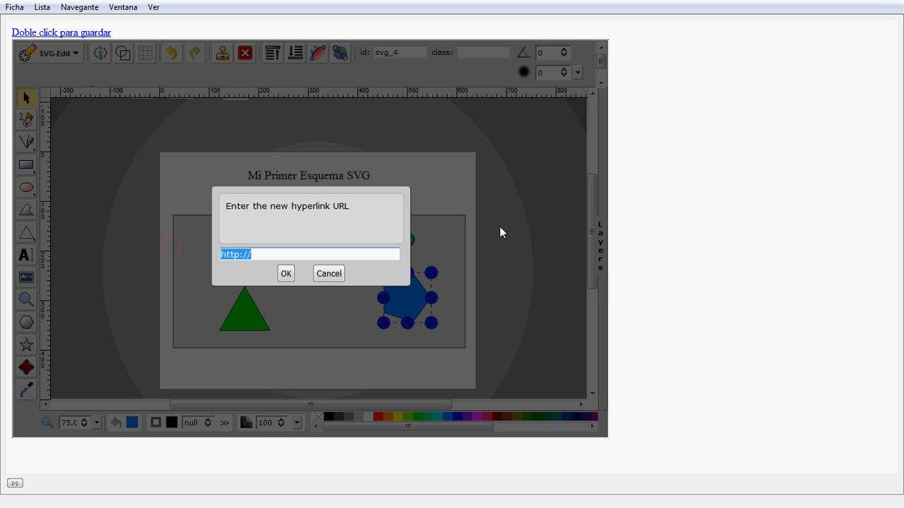
{"action": "type", "text": "sch:"}
{"action": "type", "text": "P"}
{"action": "type", "text": "ent"}
{"action": "key", "text": "BackSpace"}
{"action": "key", "text": "BackSpace"}
{"action": "key", "text": "BackSpace"}
{"action": "type", "text": "Azul"}
{"action": "left_click", "coordinate": [242, 254]}
{"action": "double_click", "coordinate": [243, 255]}
{"action": "left_click", "coordinate": [243, 256]}
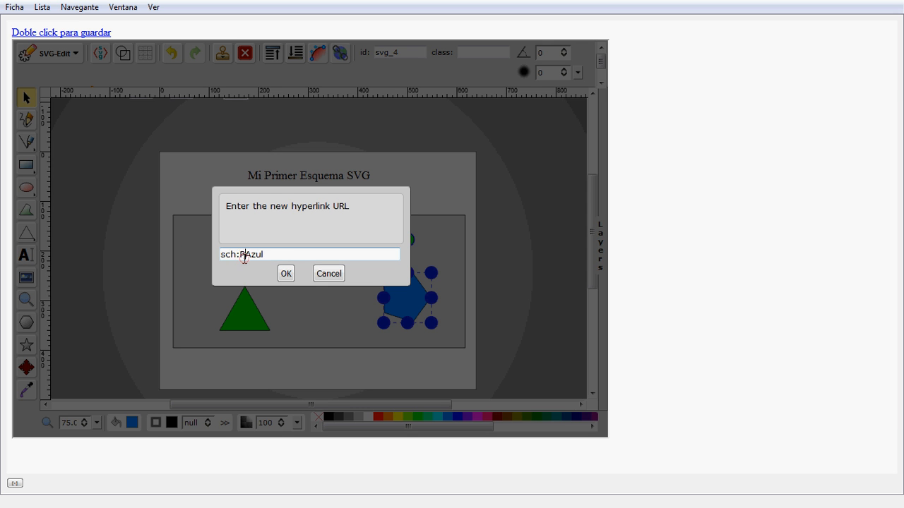
{"action": "double_click", "coordinate": [244, 256]}
{"action": "left_click", "coordinate": [244, 256]}
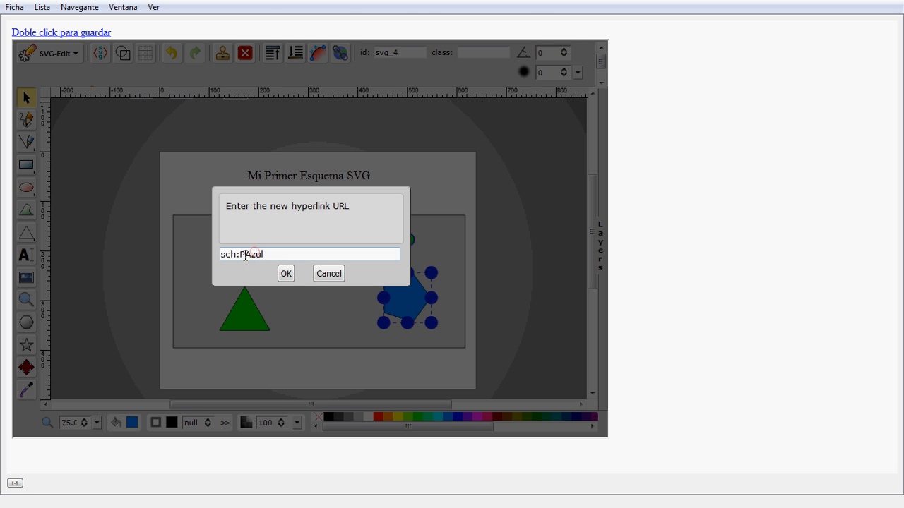
{"action": "left_click", "coordinate": [286, 274]}
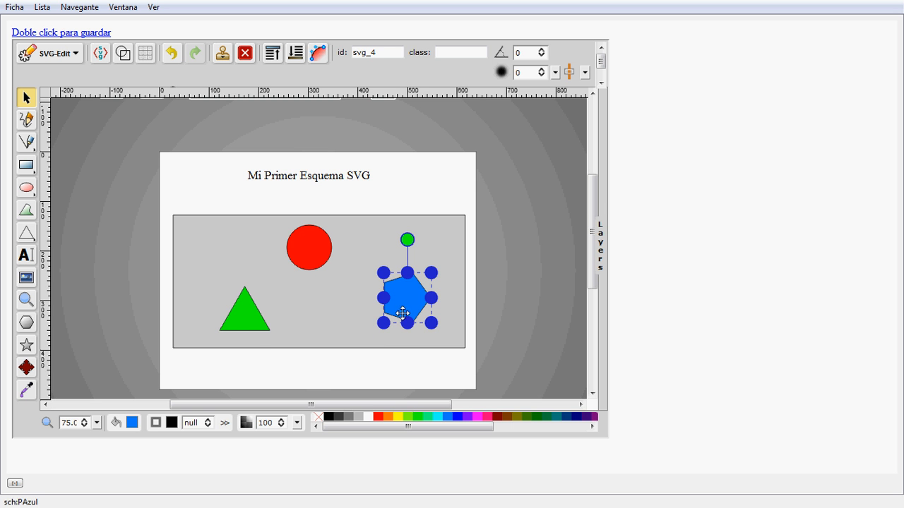
Step: Add a hyperlink on the green triangle with TriVerde as its URL
{"action": "left_click", "coordinate": [245, 319]}
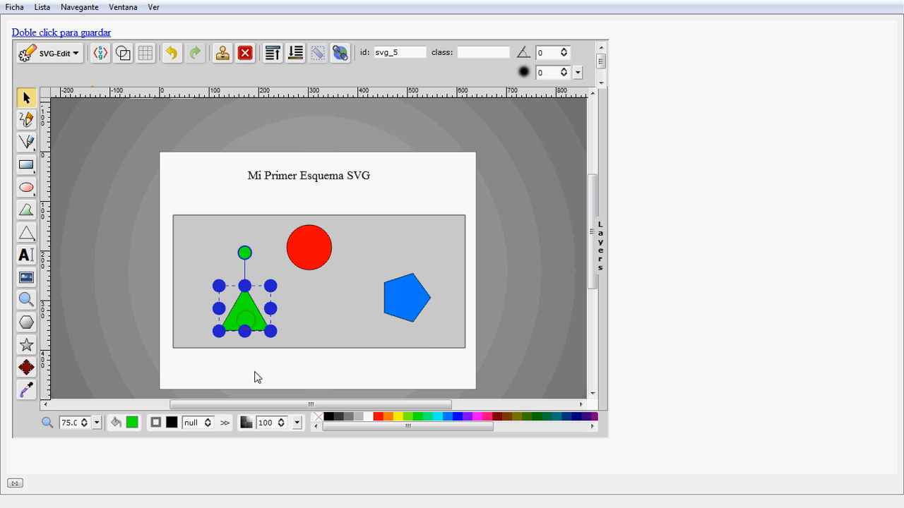
{"action": "left_click", "coordinate": [338, 58]}
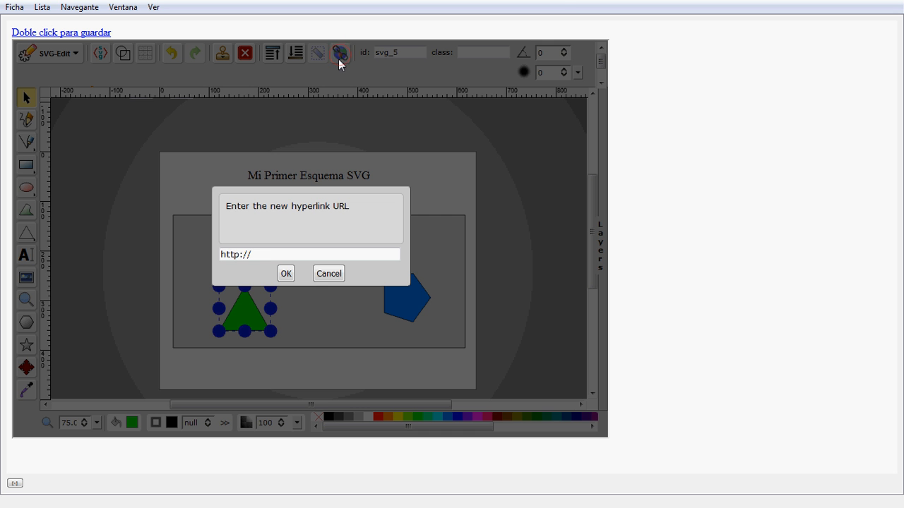
{"action": "double_click", "coordinate": [260, 252]}
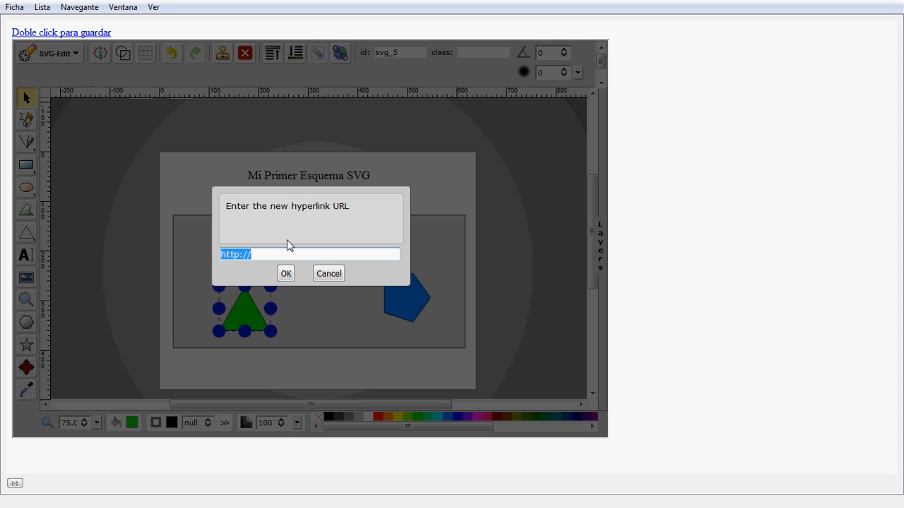
{"action": "type", "text": "TriVerde"}
{"action": "key", "text": "Left"}
{"action": "key", "text": "Left"}
{"action": "left_click", "coordinate": [232, 257]}
{"action": "left_click", "coordinate": [281, 275]}
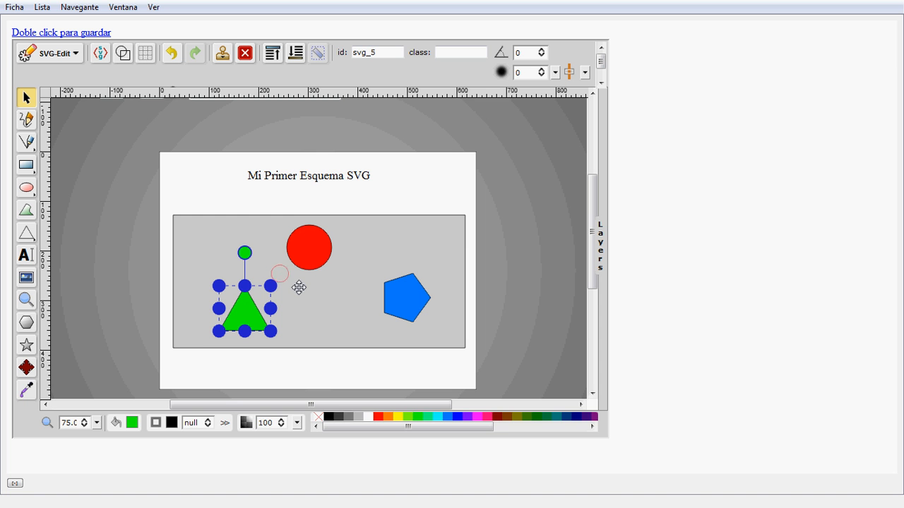
Step: Bring back the full scheme form and examine the drawing's SVG source, leaving it unedited
{"action": "left_click", "coordinate": [11, 483]}
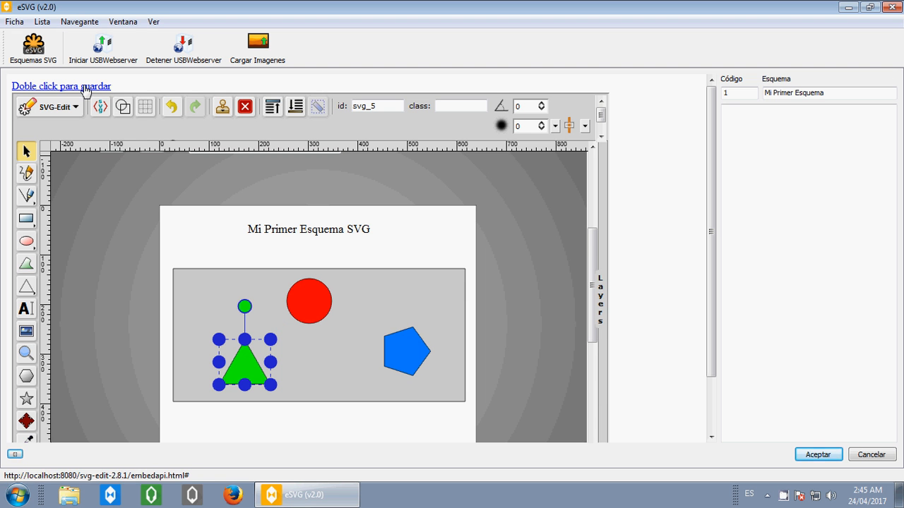
{"action": "left_click", "coordinate": [768, 162]}
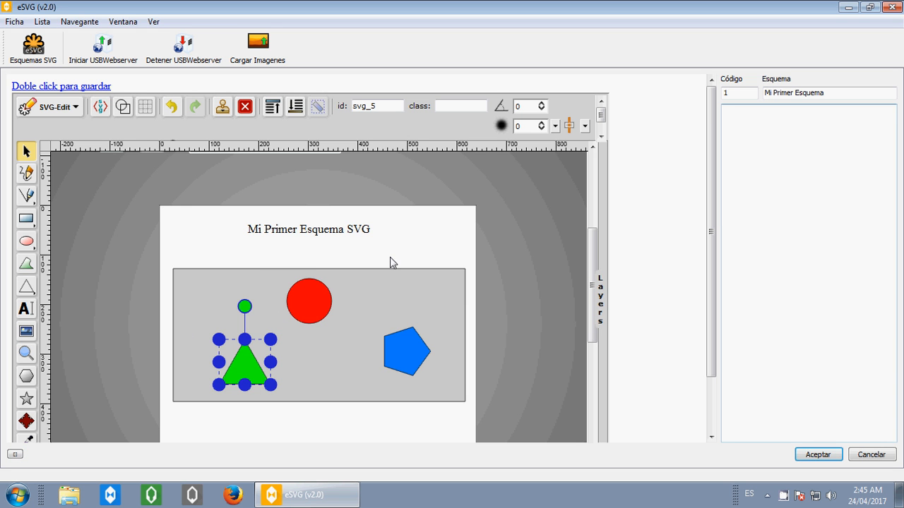
{"action": "left_click", "coordinate": [100, 106]}
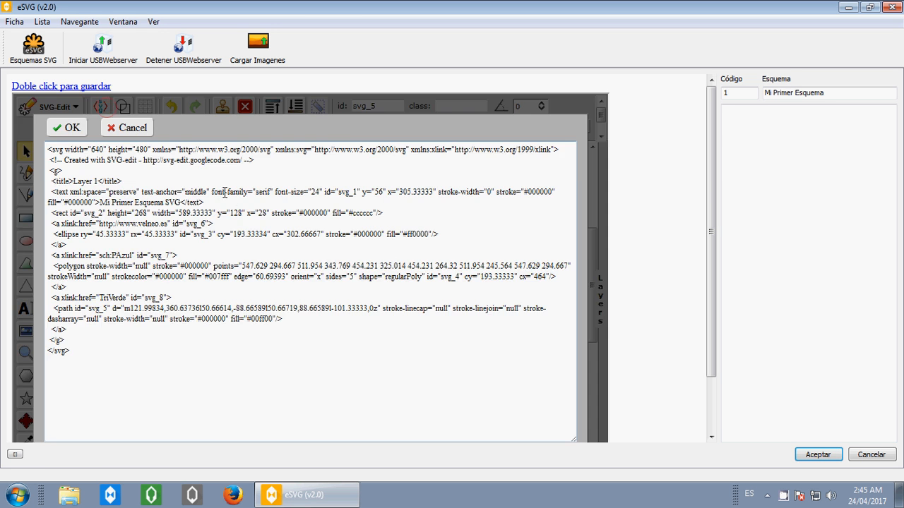
{"action": "left_click", "coordinate": [131, 128]}
Step: Save the drawing's code into the scheme record, accept the form and display Mi Primer Esquema from the scheme list
{"action": "double_click", "coordinate": [76, 86]}
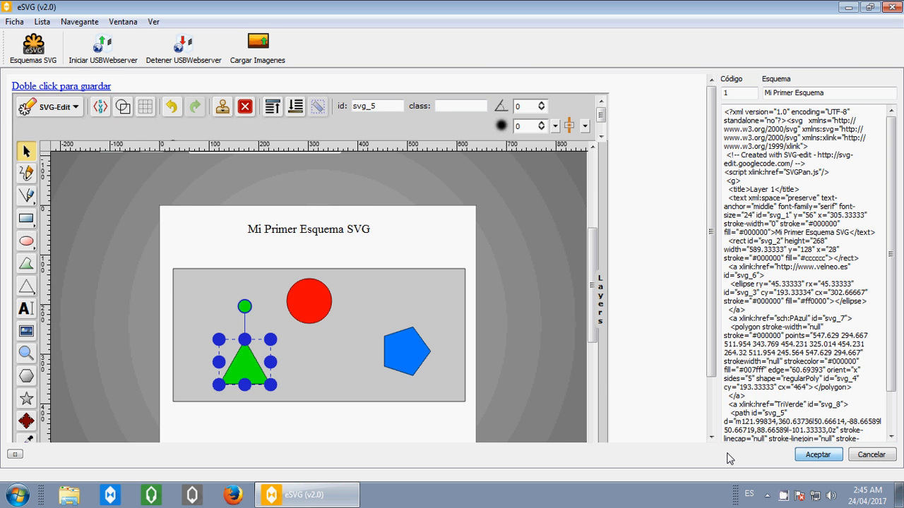
{"action": "key", "text": "Return"}
{"action": "left_click", "coordinate": [50, 132]}
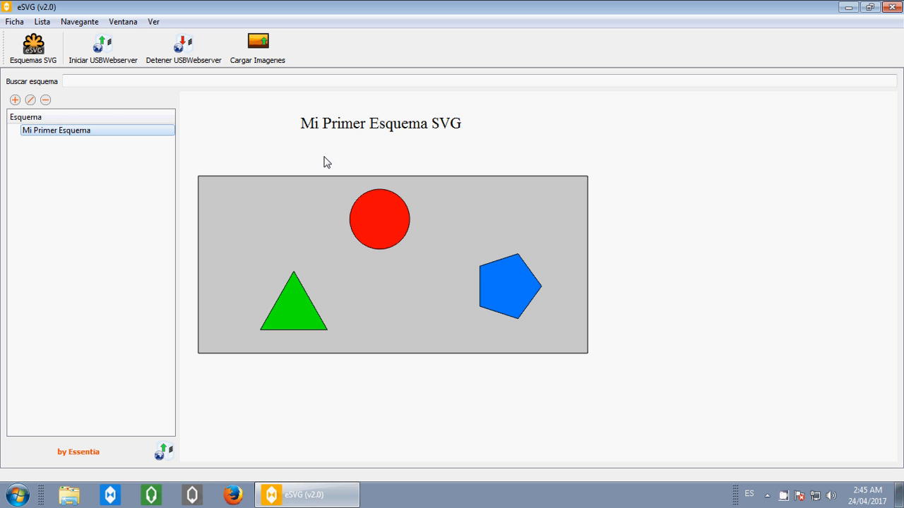
Step: Pan and zoom around the displayed scheme to examine the red circle, the blue pentagon and the whole drawing
{"action": "left_click_drag", "start_coordinate": [325, 162], "coordinate": [544, 123]}
{"action": "mouse_move", "coordinate": [712, 184]}
{"action": "left_mouse_down"}
{"action": "mouse_move", "coordinate": [741, 185]}
{"action": "mouse_move", "coordinate": [506, 180]}
{"action": "mouse_move", "coordinate": [412, 201]}
{"action": "left_mouse_up"}
{"action": "scroll", "coordinate": [447, 252], "scroll_direction": "up", "scroll_amount": 10}
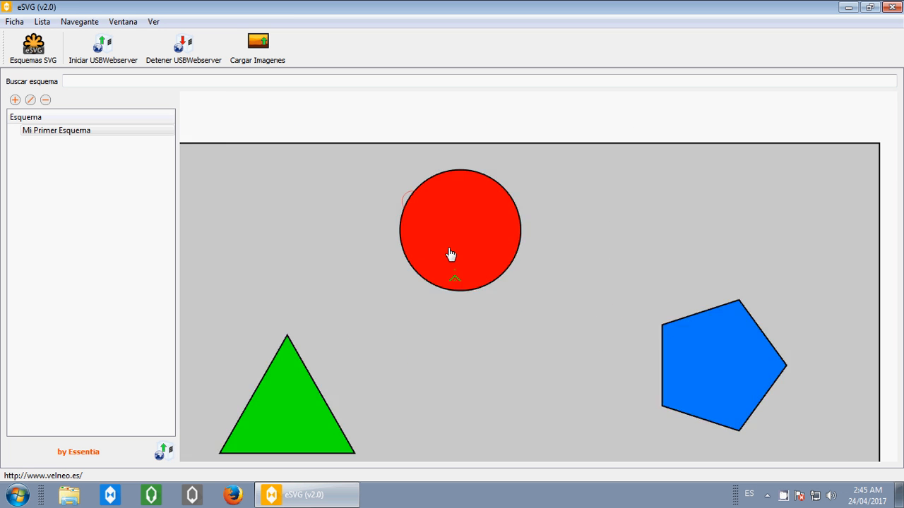
{"action": "scroll", "coordinate": [445, 237], "scroll_direction": "down", "scroll_amount": 8}
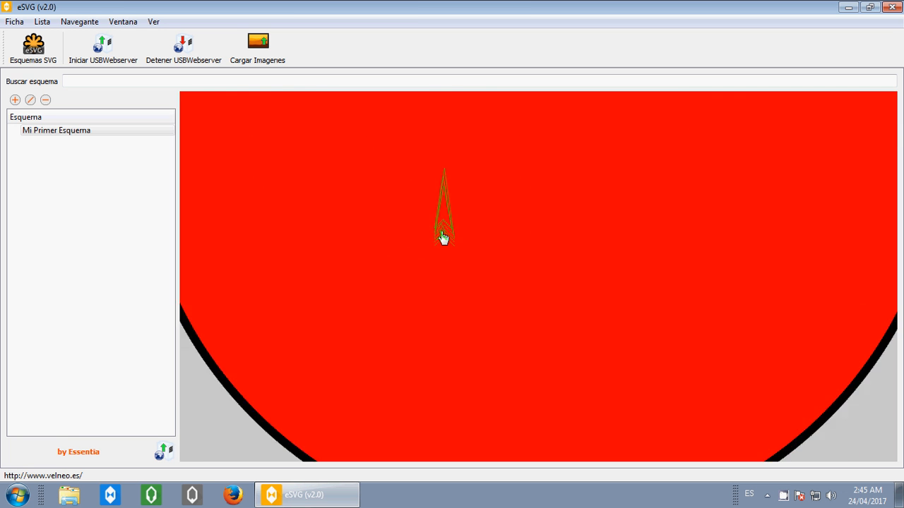
{"action": "left_click_drag", "start_coordinate": [565, 365], "coordinate": [381, 212]}
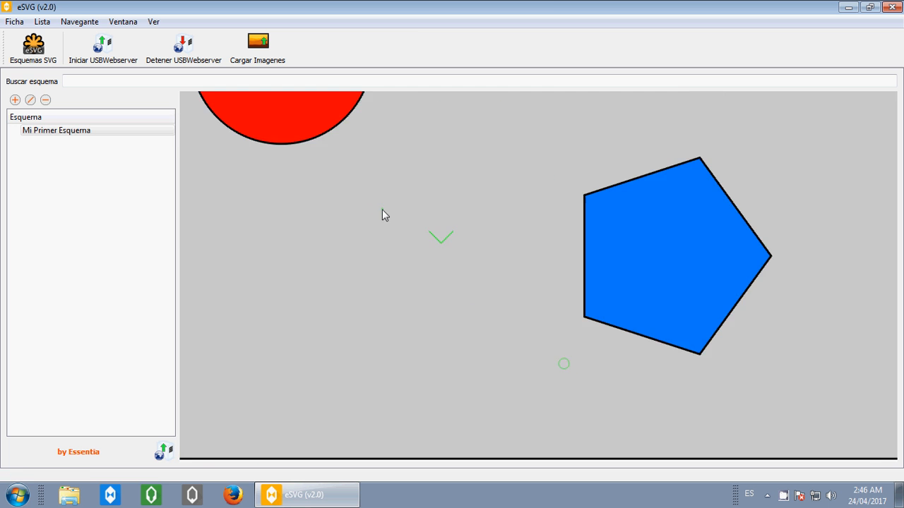
{"action": "left_click_drag", "start_coordinate": [645, 290], "coordinate": [562, 292]}
{"action": "scroll", "coordinate": [561, 291], "scroll_direction": "up", "scroll_amount": 2}
{"action": "scroll", "coordinate": [561, 291], "scroll_direction": "up", "scroll_amount": 1}
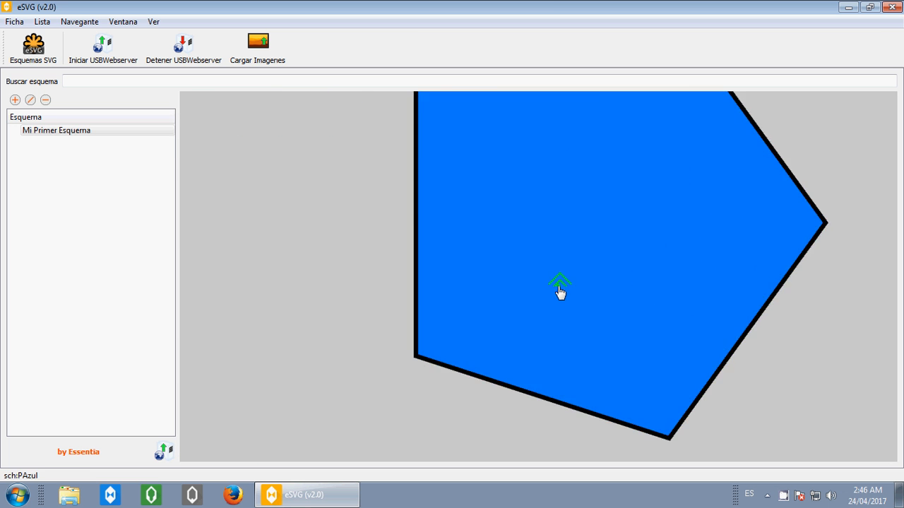
{"action": "scroll", "coordinate": [559, 291], "scroll_direction": "down", "scroll_amount": 5}
{"action": "mouse_move", "coordinate": [424, 308]}
{"action": "left_mouse_down"}
{"action": "mouse_move", "coordinate": [429, 339]}
{"action": "mouse_move", "coordinate": [347, 309]}
{"action": "mouse_move", "coordinate": [367, 344]}
{"action": "left_mouse_up"}
{"action": "left_click", "coordinate": [289, 157]}
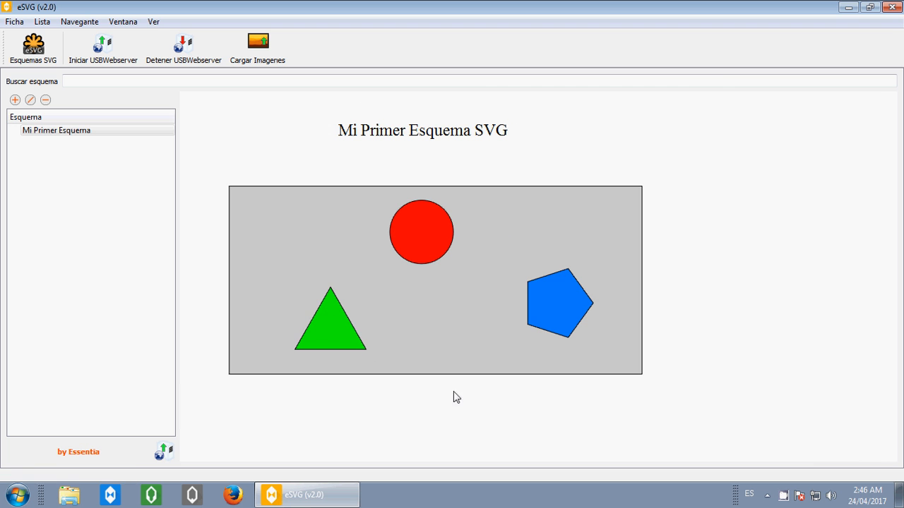
Step: Test the red circle's link by viewing the Velneo site and its blog in the enlarged pop-up, and close the pop-up
{"action": "left_click", "coordinate": [424, 234]}
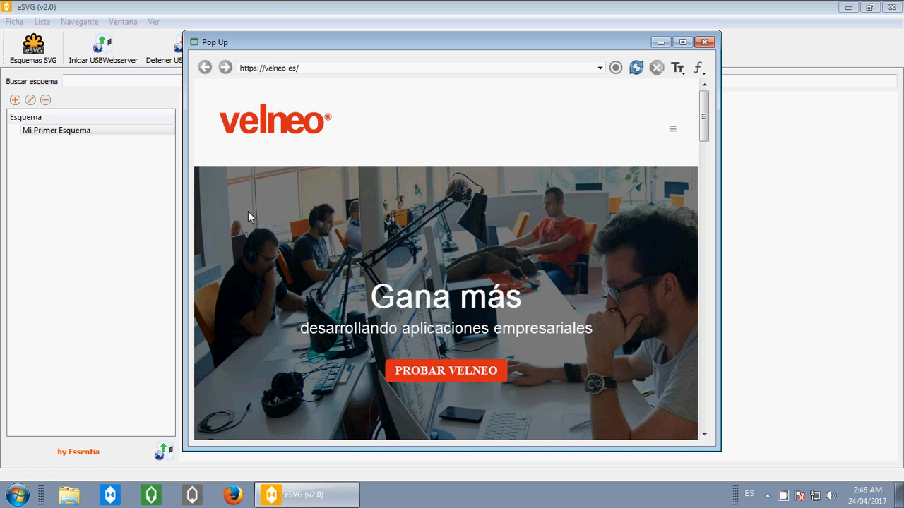
{"action": "left_click", "coordinate": [303, 68]}
{"action": "left_click", "coordinate": [681, 41]}
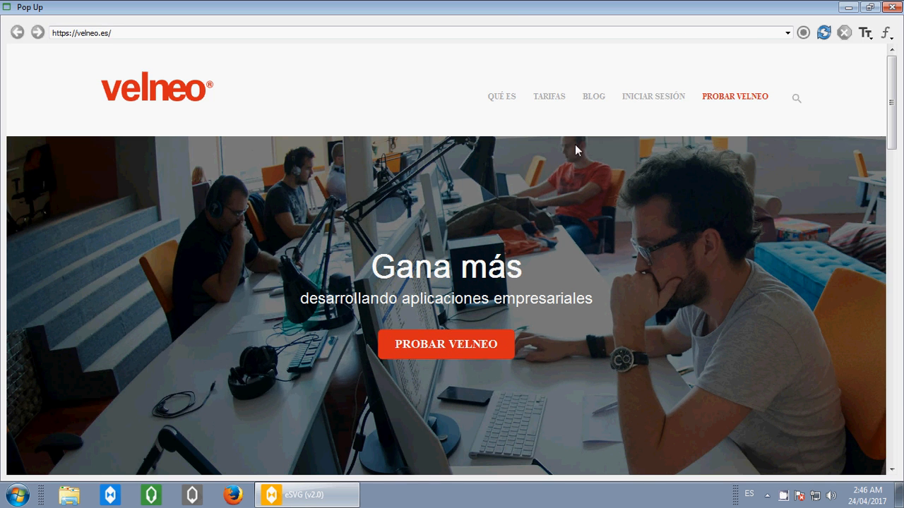
{"action": "left_click", "coordinate": [592, 96]}
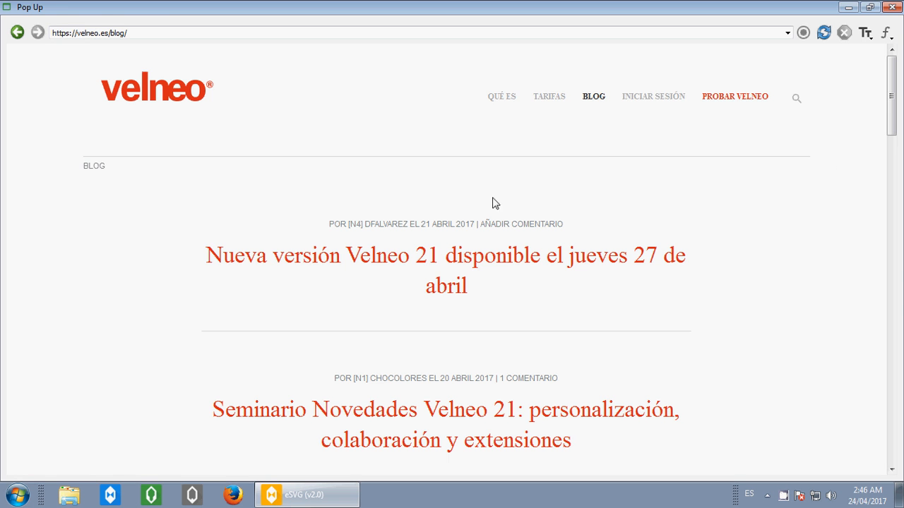
{"action": "left_click", "coordinate": [889, 7]}
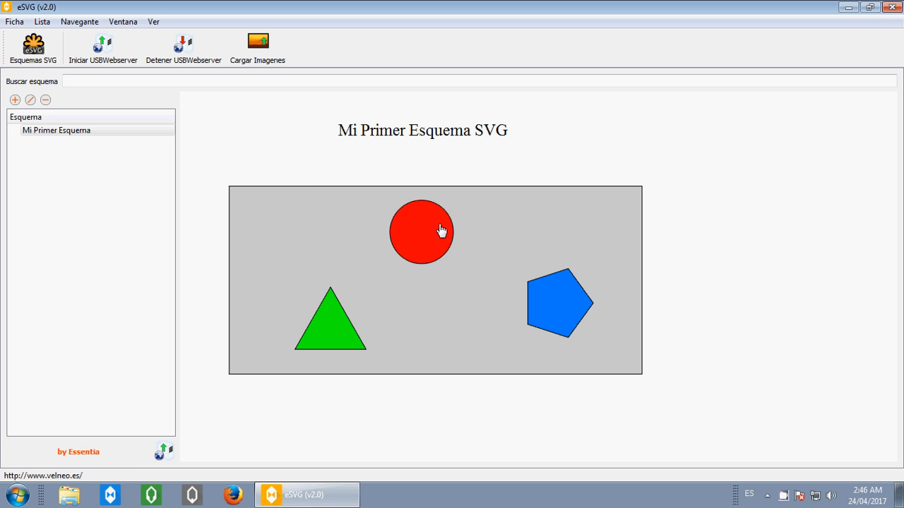
Step: Give the green triangle's linked object the description "Esta una desc. para el objeto triángulo verde", save it and reopen the record
{"action": "left_click", "coordinate": [328, 331]}
{"action": "left_click", "coordinate": [403, 278]}
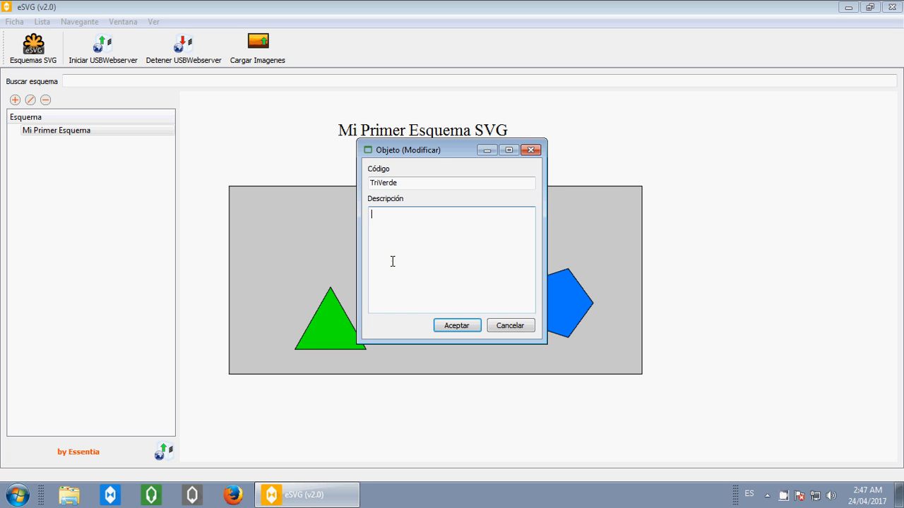
{"action": "type", "text": "Esta una edesc. para el objeto trián"}
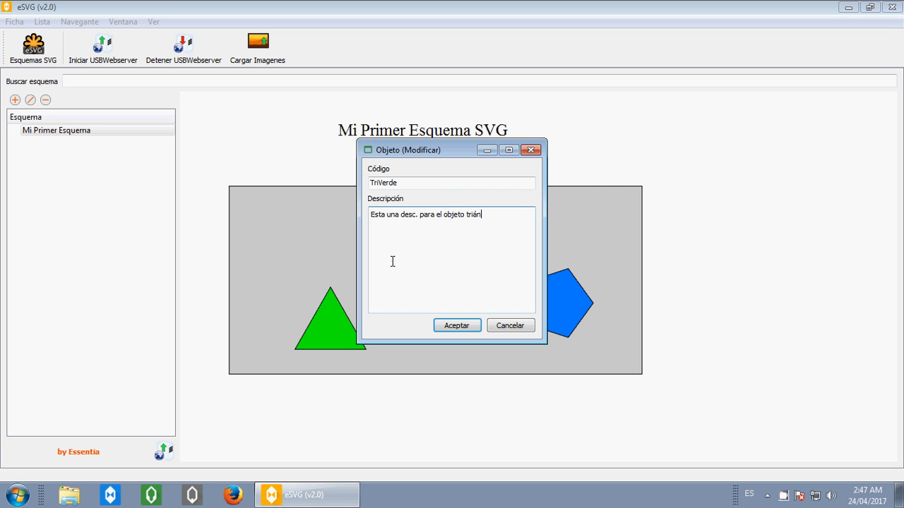
{"action": "type", "text": "gulo verde"}
{"action": "left_click", "coordinate": [457, 333]}
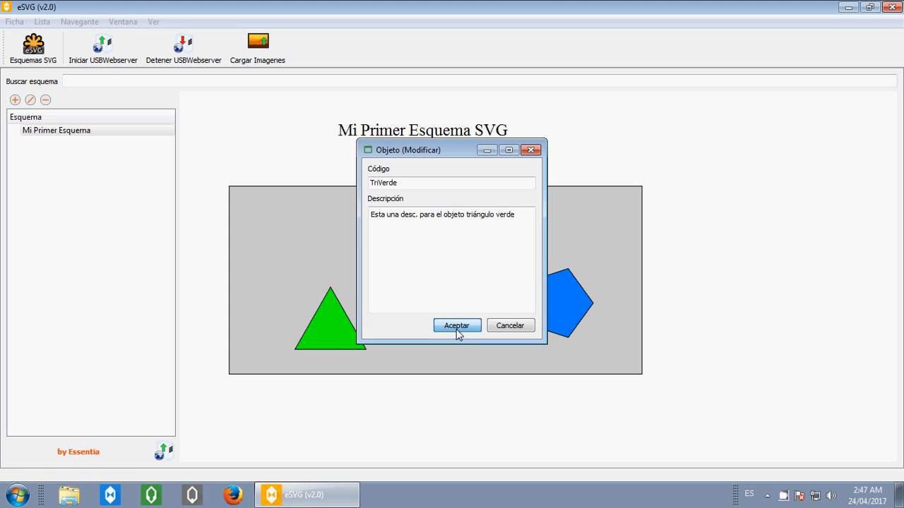
{"action": "left_click", "coordinate": [333, 328]}
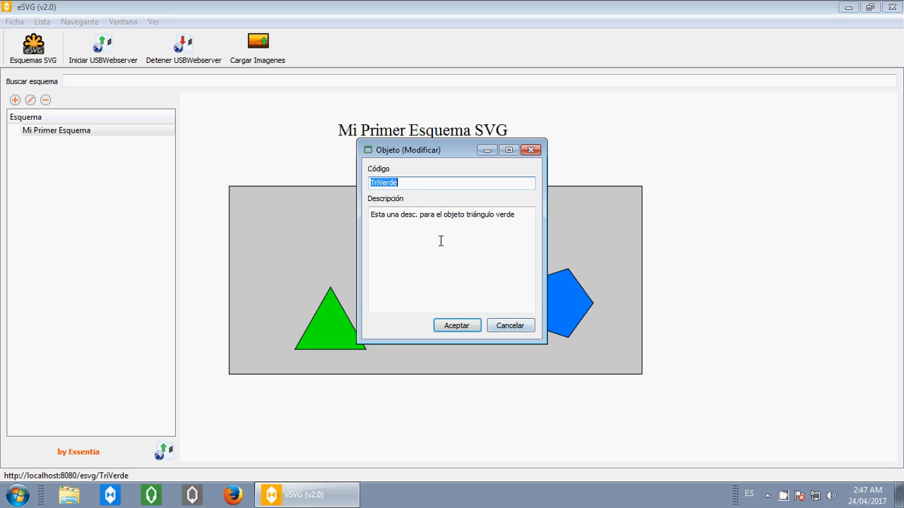
Step: Close the green triangle's object record and follow the blue pentagon's link to open the PAzul scheme for editing
{"action": "left_click", "coordinate": [498, 327]}
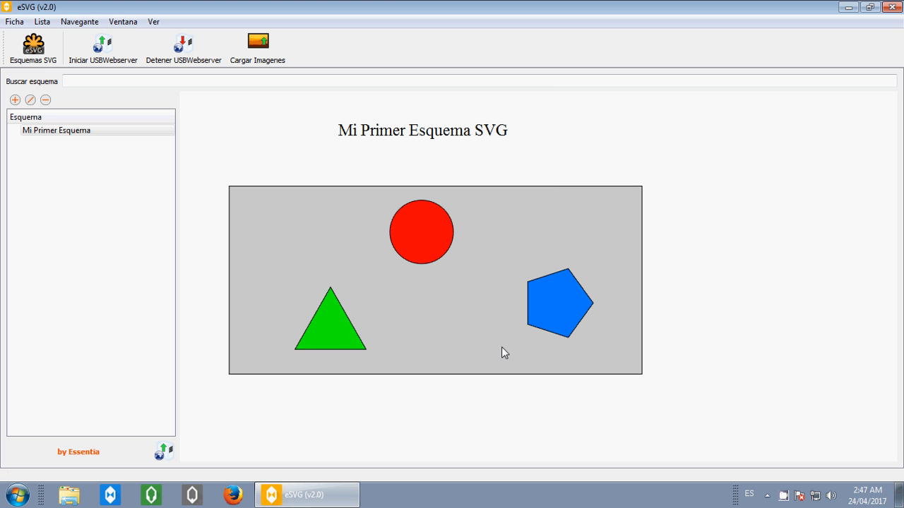
{"action": "left_click", "coordinate": [554, 302]}
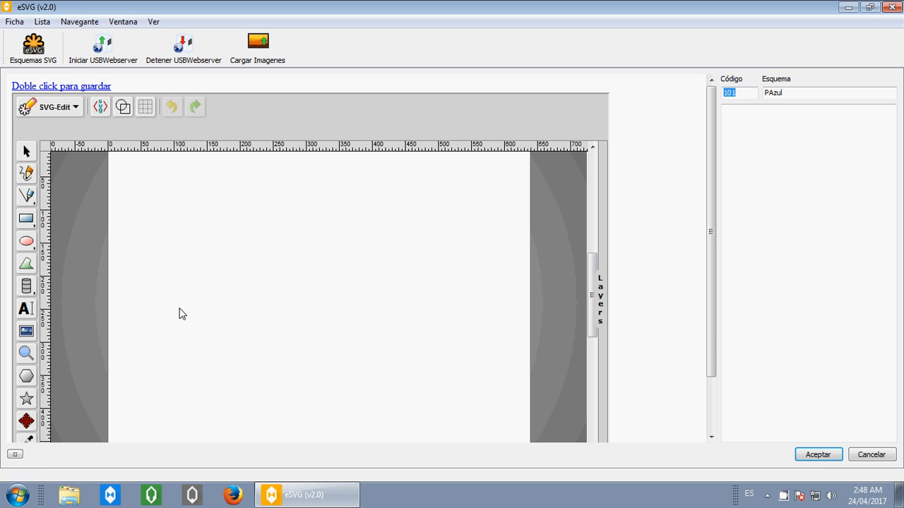
Step: Add the title text "Esta es el primer sub esquema" and move it to the top centre of the canvas
{"action": "left_click", "coordinate": [25, 310]}
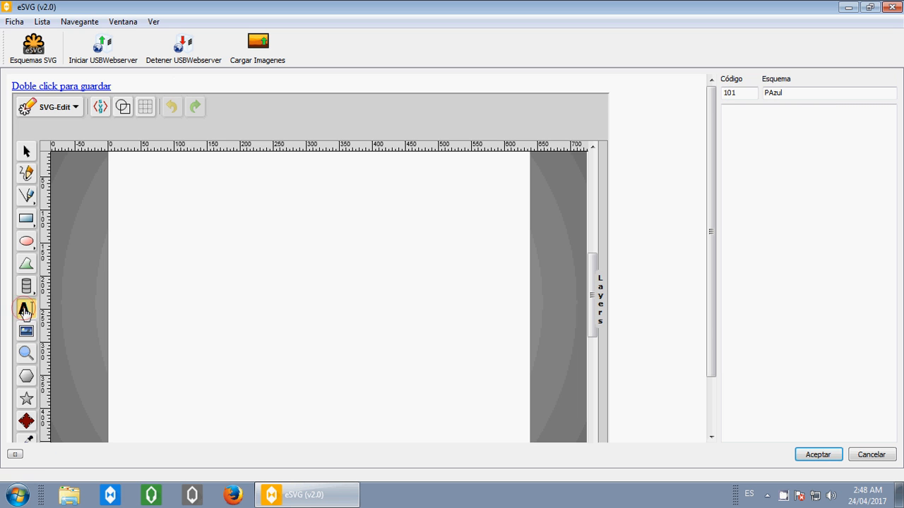
{"action": "left_click", "coordinate": [252, 177]}
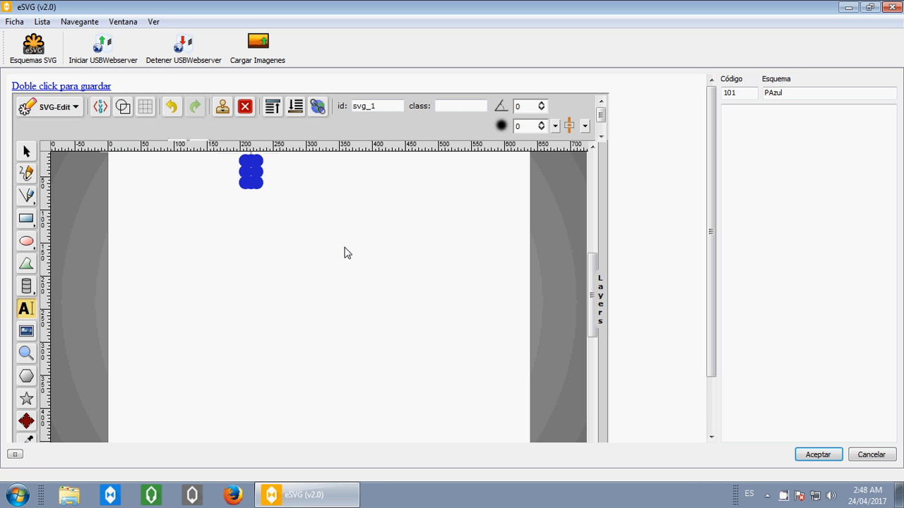
{"action": "type", "text": "Esta"}
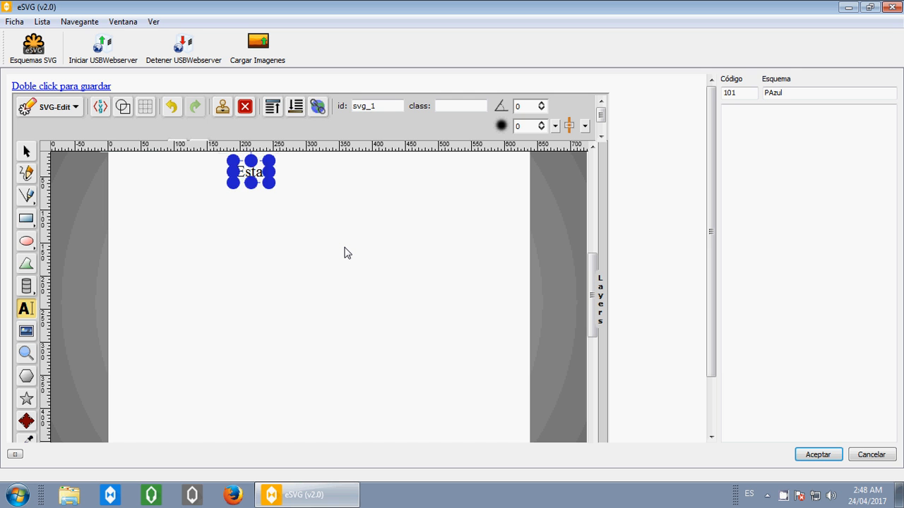
{"action": "type", "text": " es el"}
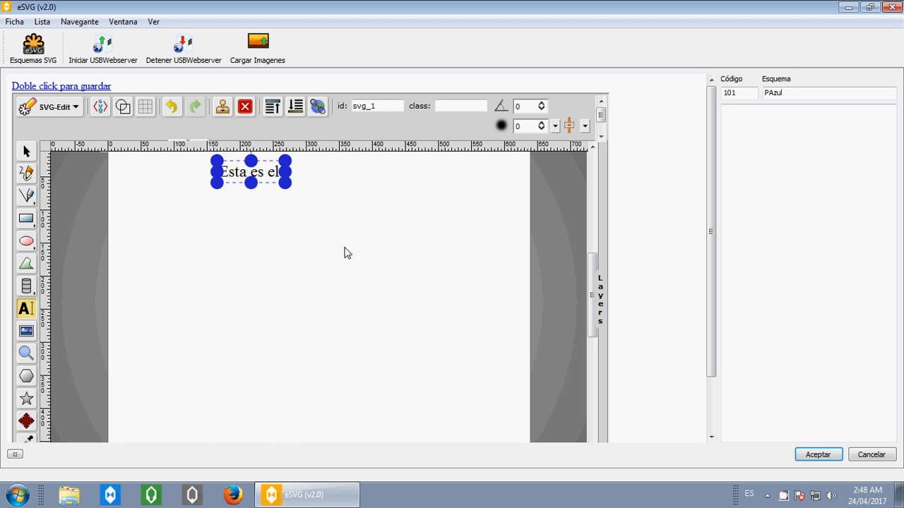
{"action": "type", "text": " primer su"}
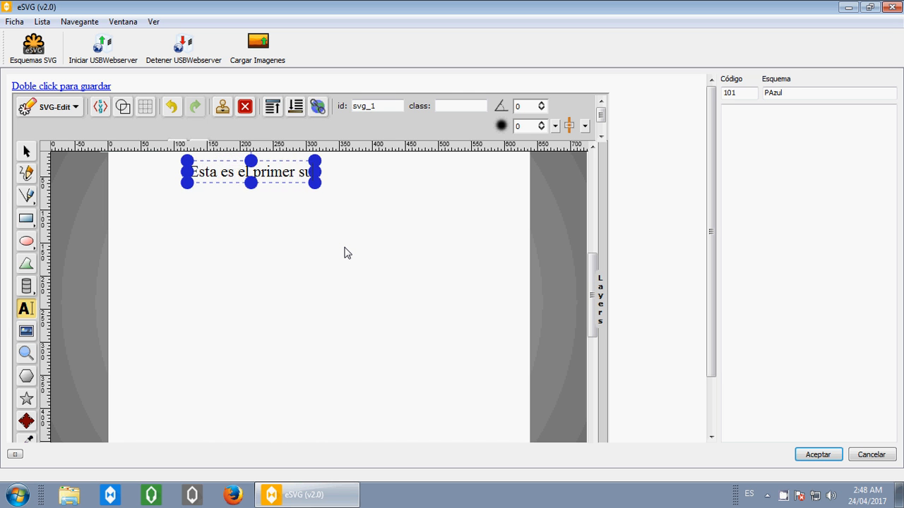
{"action": "type", "text": "b esquema"}
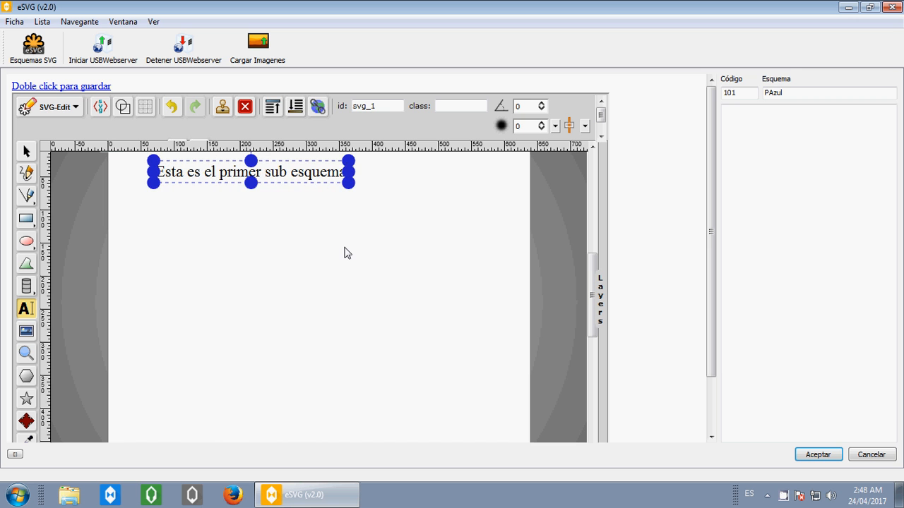
{"action": "left_click", "coordinate": [27, 151]}
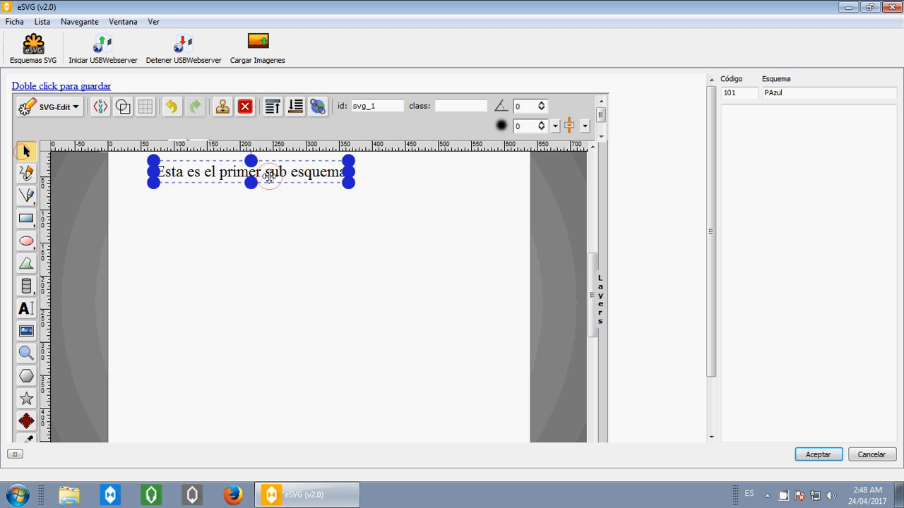
{"action": "left_click_drag", "start_coordinate": [268, 177], "coordinate": [316, 189]}
{"action": "left_click", "coordinate": [326, 233]}
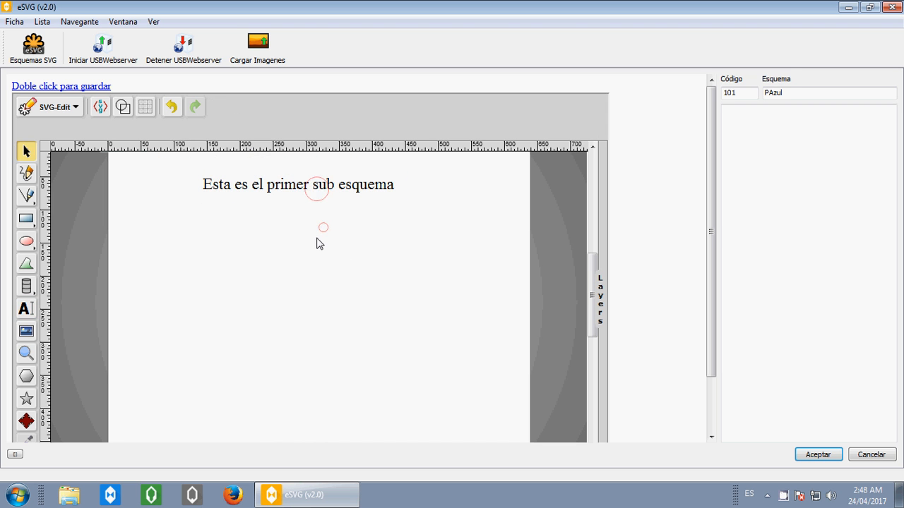
Step: Draw a cylinder from the basic shape library below the title's left end and fill it with green
{"action": "left_click", "coordinate": [26, 285]}
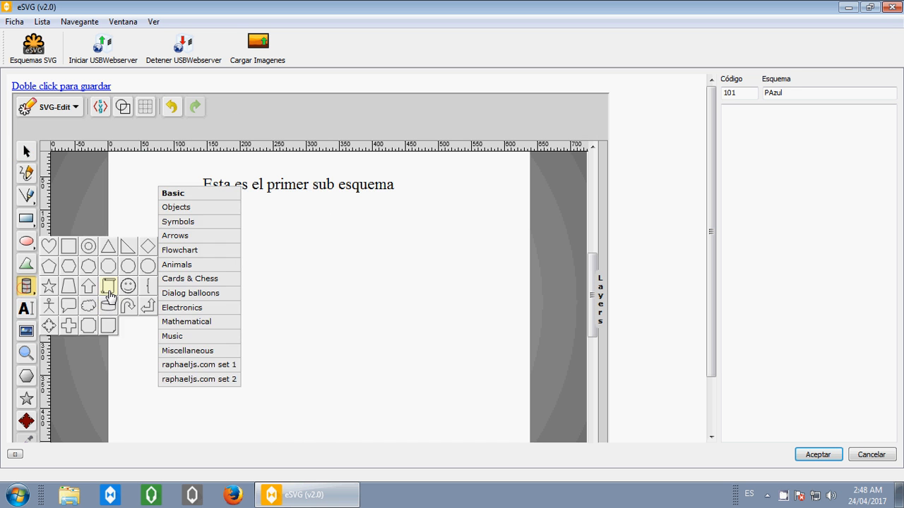
{"action": "left_click", "coordinate": [106, 308]}
{"action": "left_click_drag", "start_coordinate": [170, 246], "coordinate": [233, 294]}
{"action": "left_click_drag", "start_coordinate": [709, 299], "coordinate": [711, 377]}
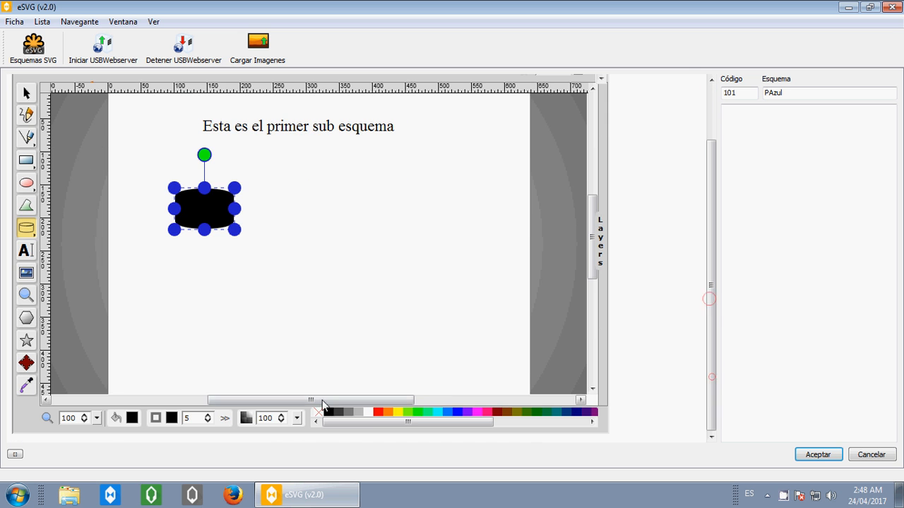
{"action": "left_click", "coordinate": [424, 412]}
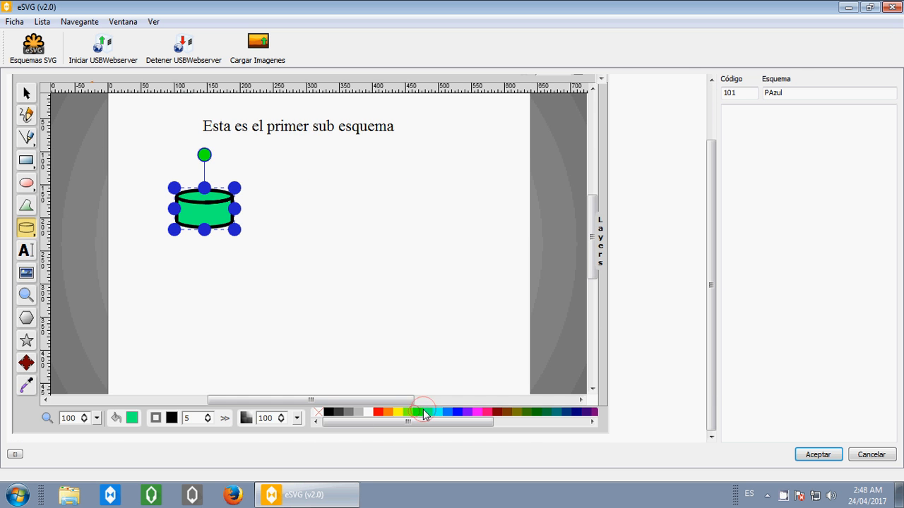
Step: Set the cylinder's outline width to 1, make the shape taller and shift it slightly to the right
{"action": "double_click", "coordinate": [187, 418]}
{"action": "type", "text": "1"}
{"action": "key", "text": "Return"}
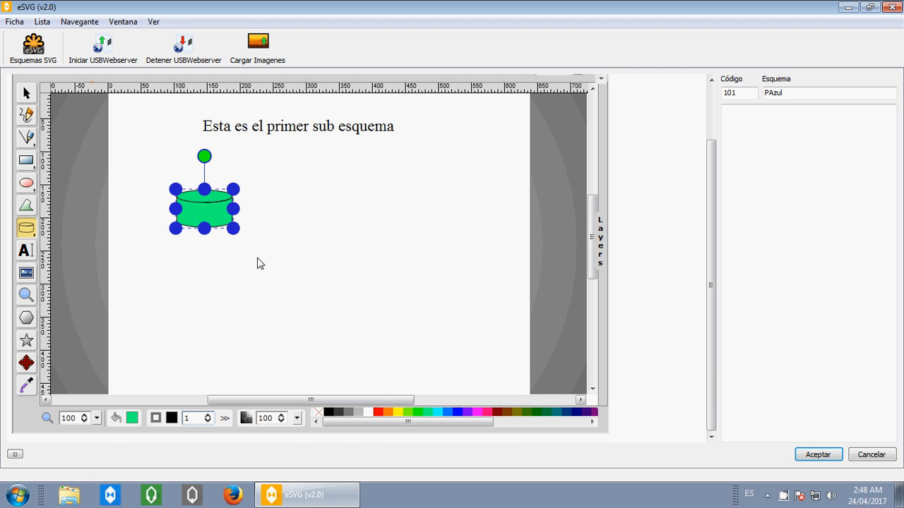
{"action": "mouse_move", "coordinate": [233, 230]}
{"action": "left_mouse_down"}
{"action": "mouse_move", "coordinate": [243, 257]}
{"action": "mouse_move", "coordinate": [216, 228]}
{"action": "mouse_move", "coordinate": [227, 220]}
{"action": "left_mouse_up"}
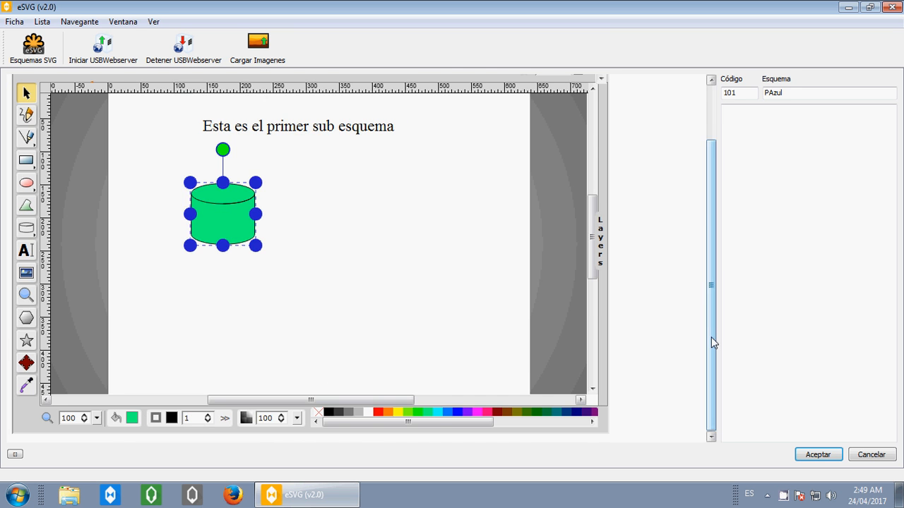
Step: Duplicate the cylinder twice and place one copy on the right side and the other lower in the middle
{"action": "left_click_drag", "start_coordinate": [711, 337], "coordinate": [720, 252]}
{"action": "left_click", "coordinate": [221, 107]}
{"action": "left_click", "coordinate": [221, 108]}
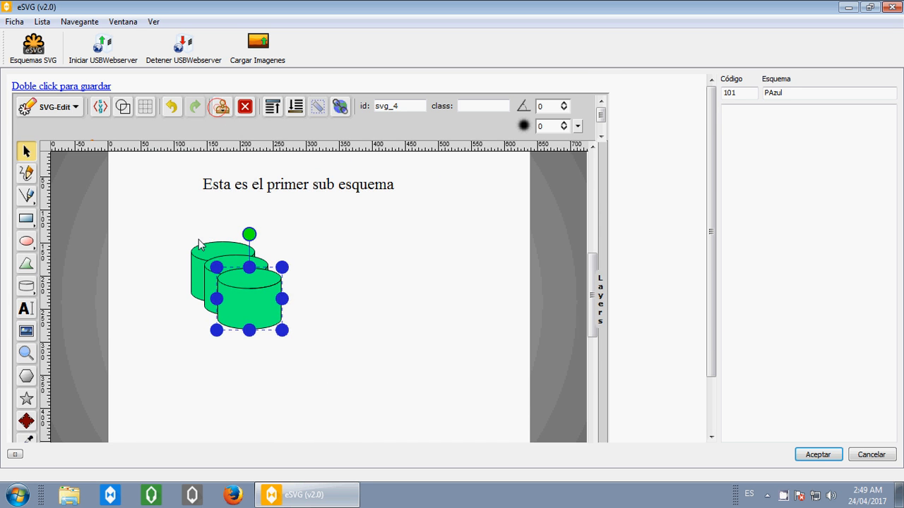
{"action": "left_click_drag", "start_coordinate": [244, 304], "coordinate": [296, 396]}
{"action": "left_click_drag", "start_coordinate": [363, 358], "coordinate": [393, 318]}
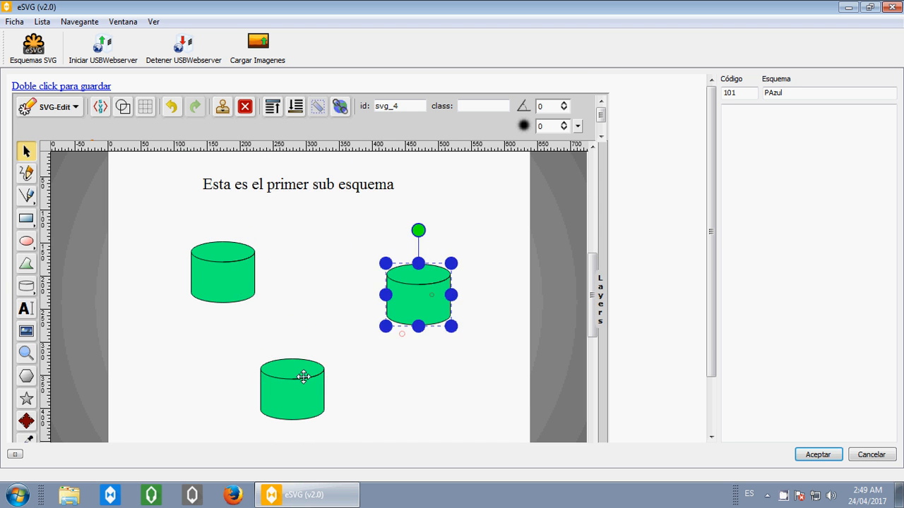
{"action": "mouse_move", "coordinate": [295, 387]}
{"action": "left_mouse_down"}
{"action": "mouse_move", "coordinate": [300, 370]}
{"action": "mouse_move", "coordinate": [298, 377]}
{"action": "left_mouse_up"}
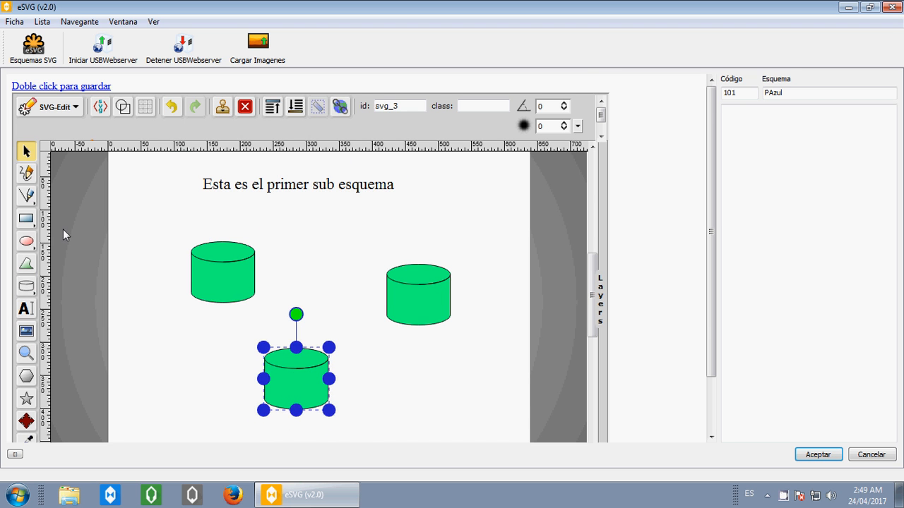
Step: Draw connecting lines from the lower middle cylinder to the left and right cylinders
{"action": "left_click", "coordinate": [27, 194]}
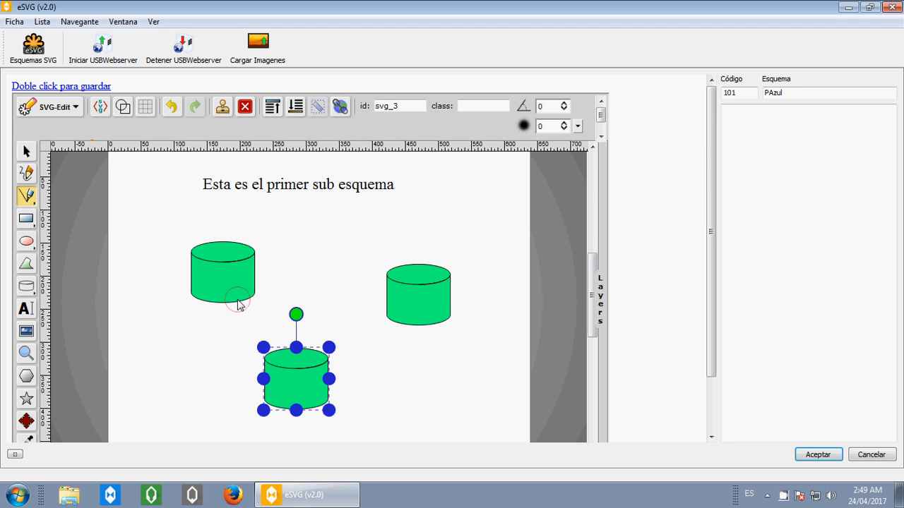
{"action": "left_click_drag", "start_coordinate": [238, 299], "coordinate": [281, 358]}
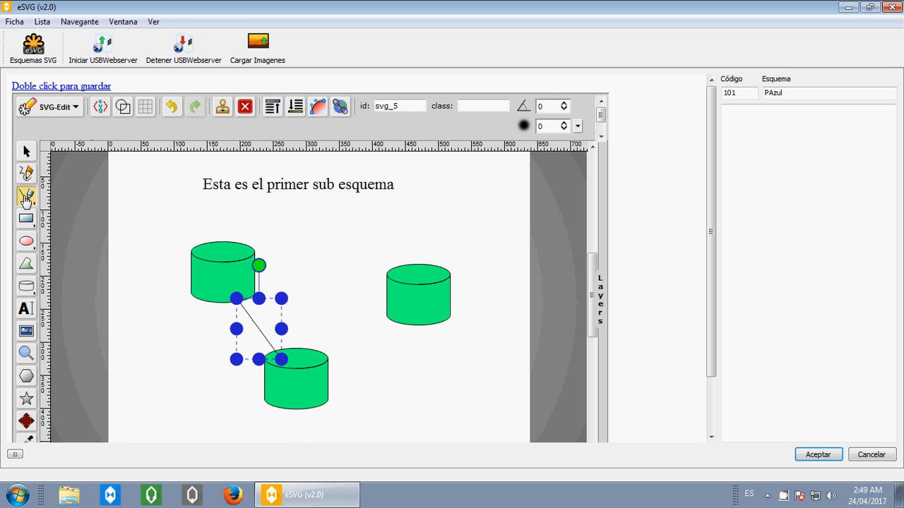
{"action": "left_click_drag", "start_coordinate": [315, 360], "coordinate": [403, 308]}
Step: Bring all three cylinders to the front so that they cover the ends of the connecting lines
{"action": "left_click", "coordinate": [25, 151]}
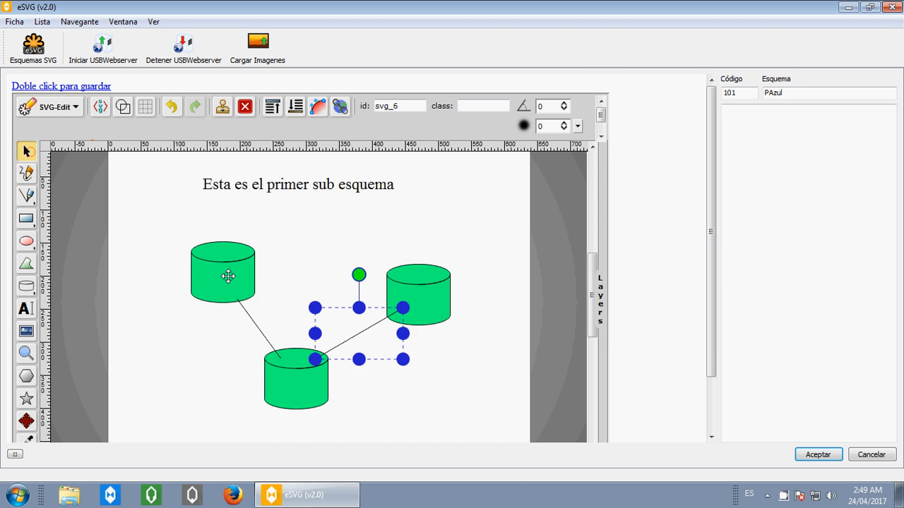
{"action": "left_click", "coordinate": [228, 273]}
{"action": "right_click", "coordinate": [229, 275]}
{"action": "left_click", "coordinate": [319, 405]}
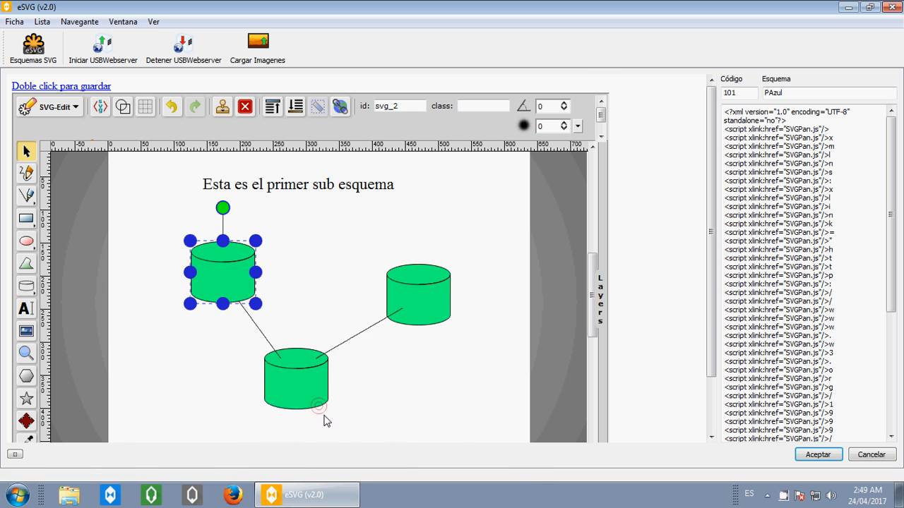
{"action": "right_click", "coordinate": [304, 389]}
{"action": "left_click", "coordinate": [367, 426]}
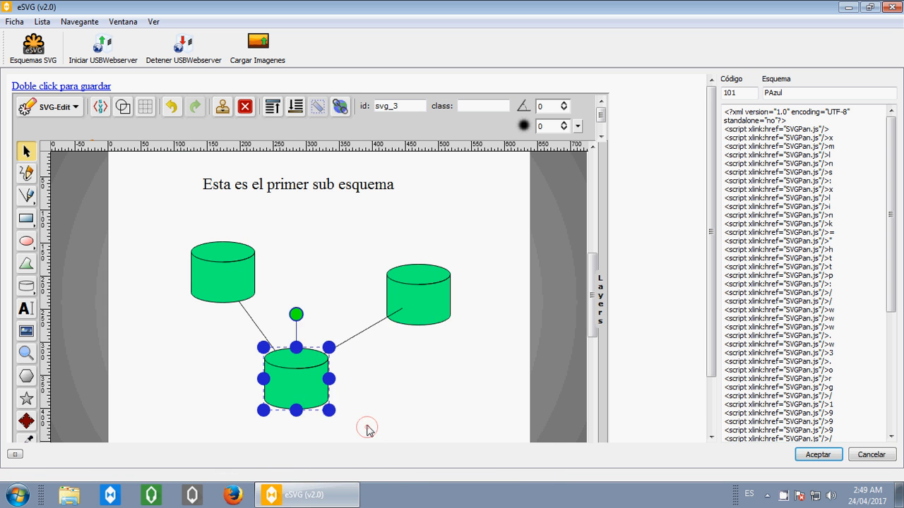
{"action": "left_click", "coordinate": [417, 312]}
{"action": "right_click", "coordinate": [417, 311]}
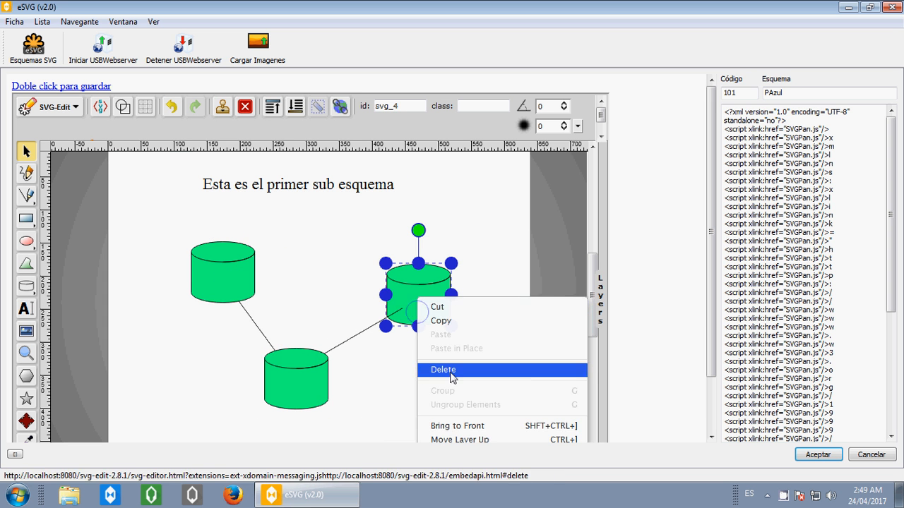
{"action": "left_click", "coordinate": [463, 426]}
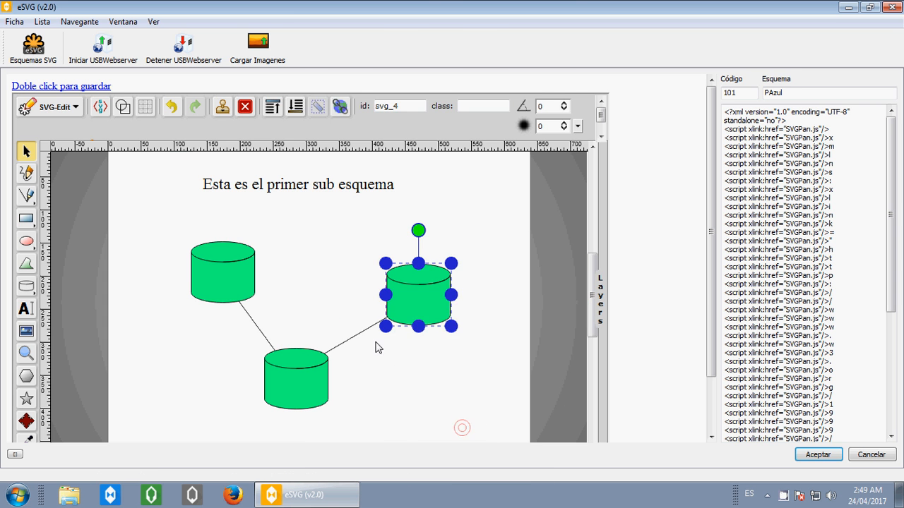
{"action": "left_click", "coordinate": [406, 352]}
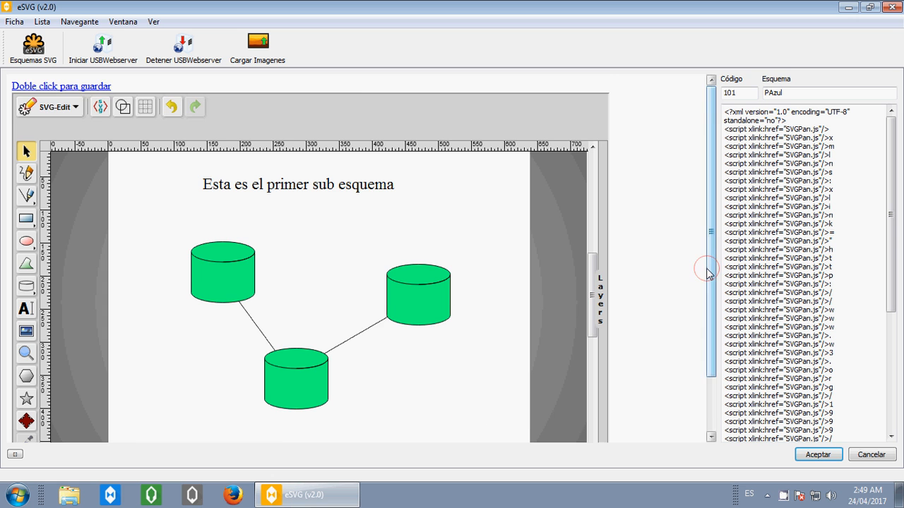
Step: Add the text label BD1 and move it onto the front of the left cylinder
{"action": "left_click_drag", "start_coordinate": [706, 268], "coordinate": [709, 318]}
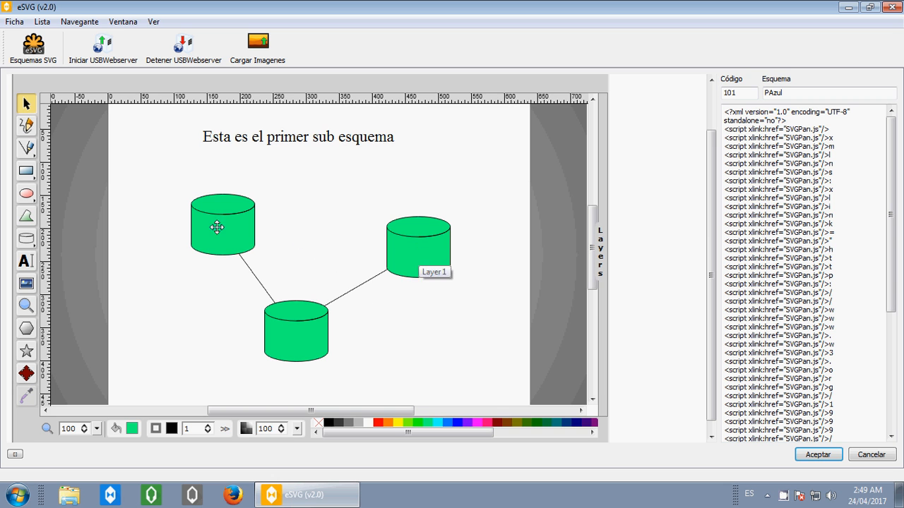
{"action": "left_click", "coordinate": [26, 261]}
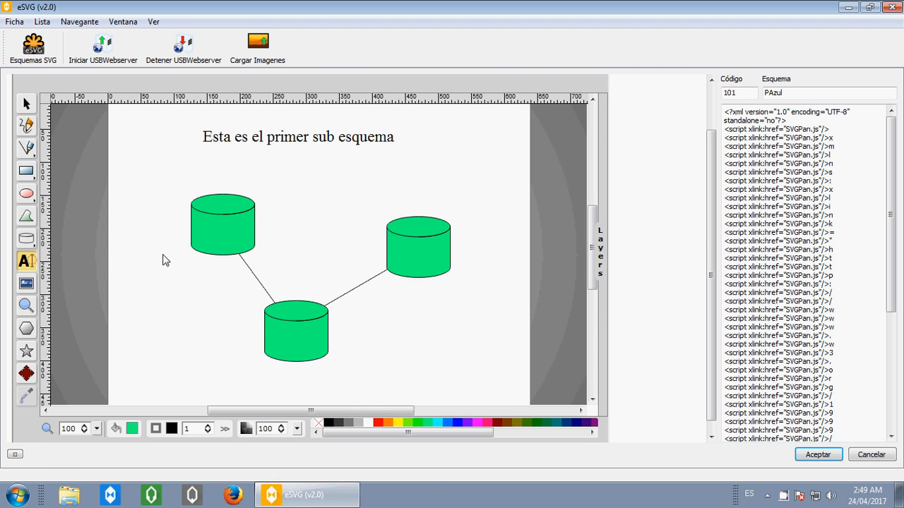
{"action": "left_click", "coordinate": [162, 260]}
{"action": "type", "text": "3D1"}
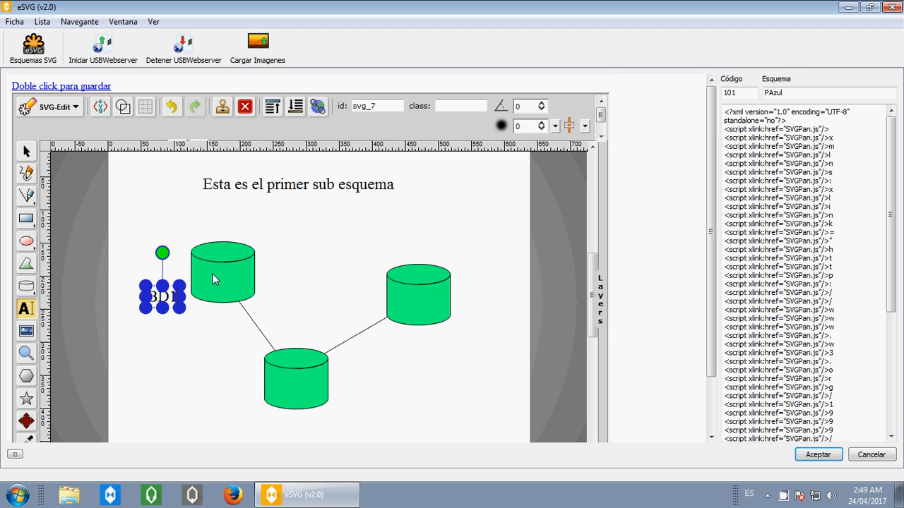
{"action": "left_click", "coordinate": [27, 151]}
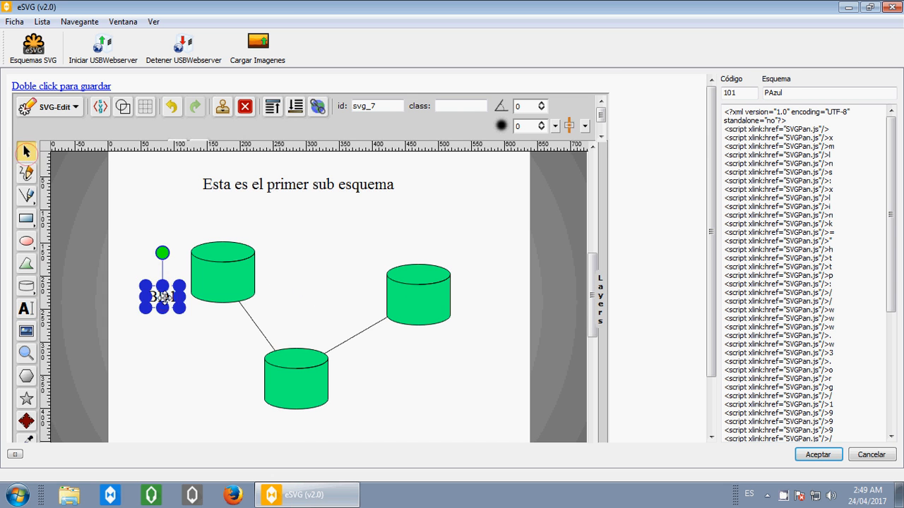
{"action": "left_click_drag", "start_coordinate": [164, 298], "coordinate": [224, 281]}
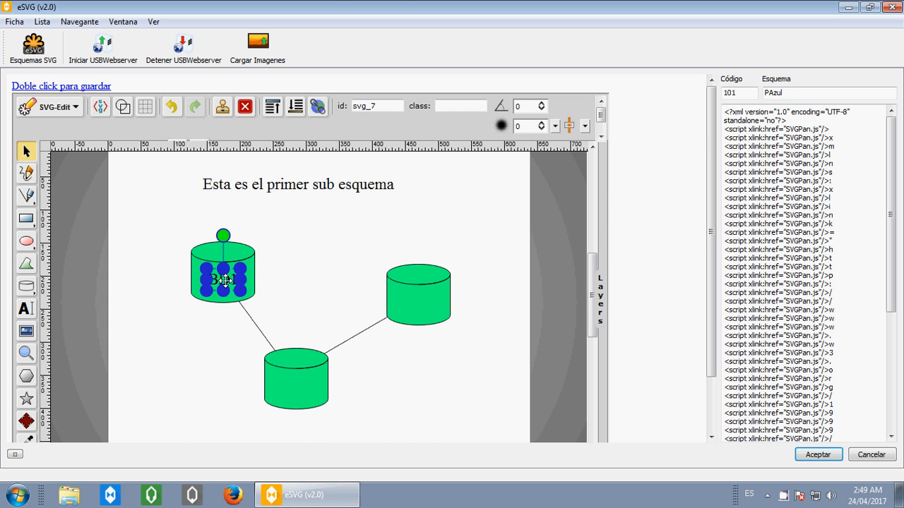
Step: Group the BD1 label with the left cylinder
{"action": "left_click", "coordinate": [175, 256]}
{"action": "left_click_drag", "start_coordinate": [177, 232], "coordinate": [255, 289]}
{"action": "right_click", "coordinate": [241, 285]}
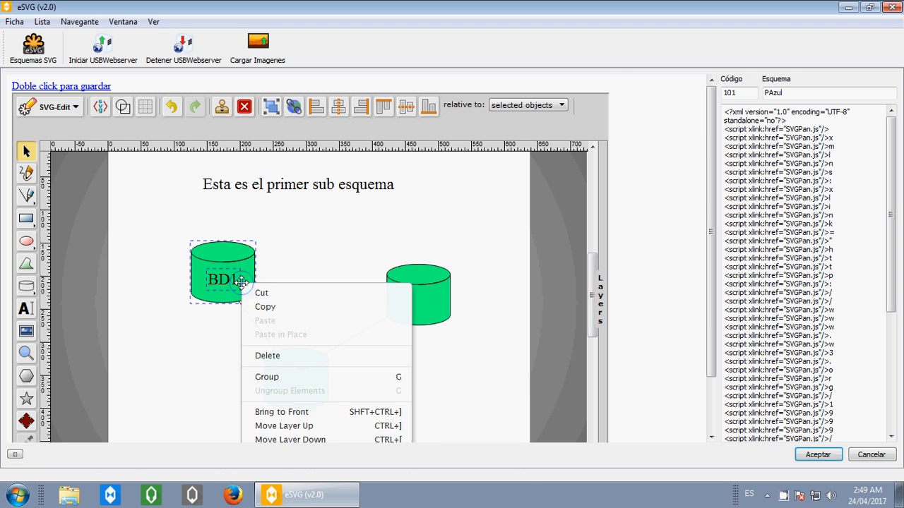
{"action": "left_click", "coordinate": [302, 381]}
{"action": "left_click", "coordinate": [312, 280]}
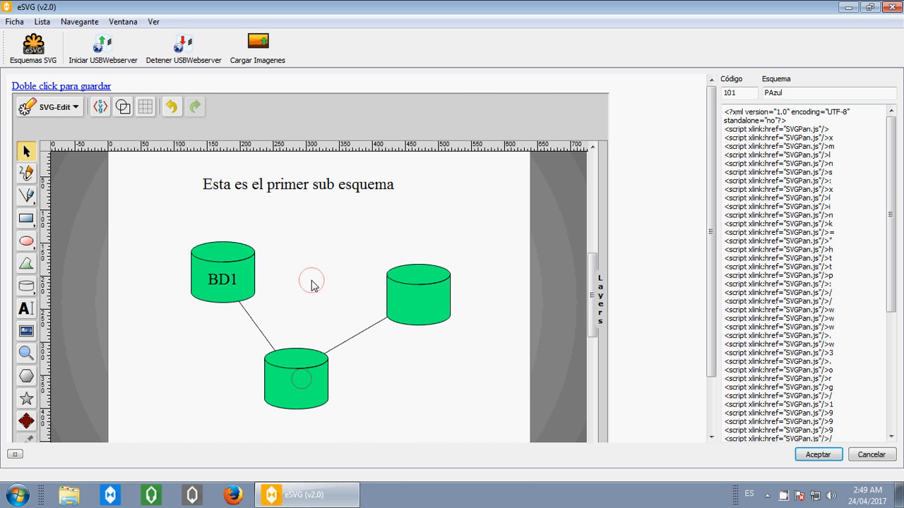
Step: Add the text label BD2, place it on the front of the right cylinder and group it with that cylinder
{"action": "left_click", "coordinate": [25, 308]}
{"action": "left_click", "coordinate": [340, 239]}
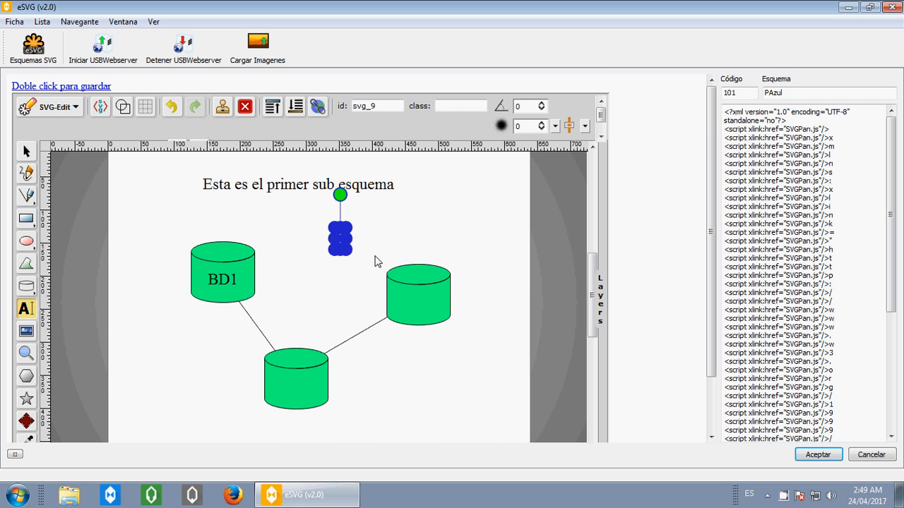
{"action": "type", "text": "BD2"}
{"action": "left_click", "coordinate": [34, 153]}
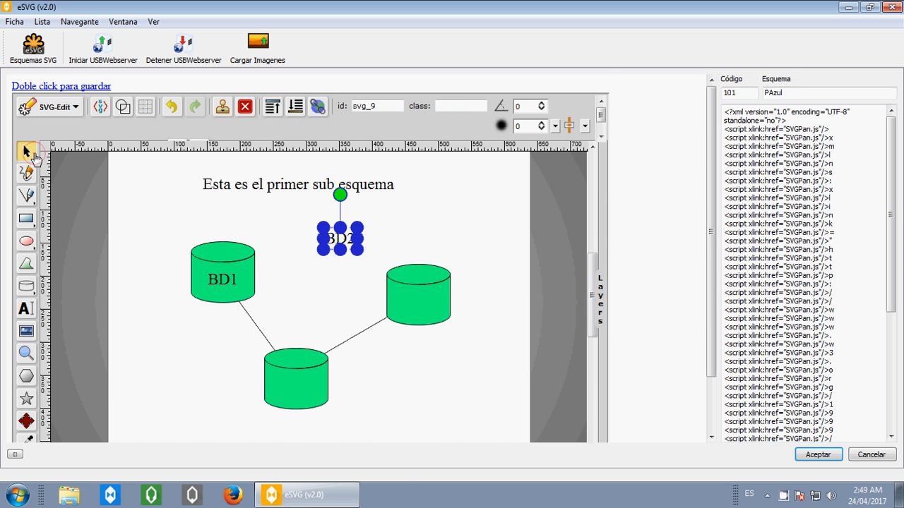
{"action": "left_click_drag", "start_coordinate": [339, 240], "coordinate": [408, 266]}
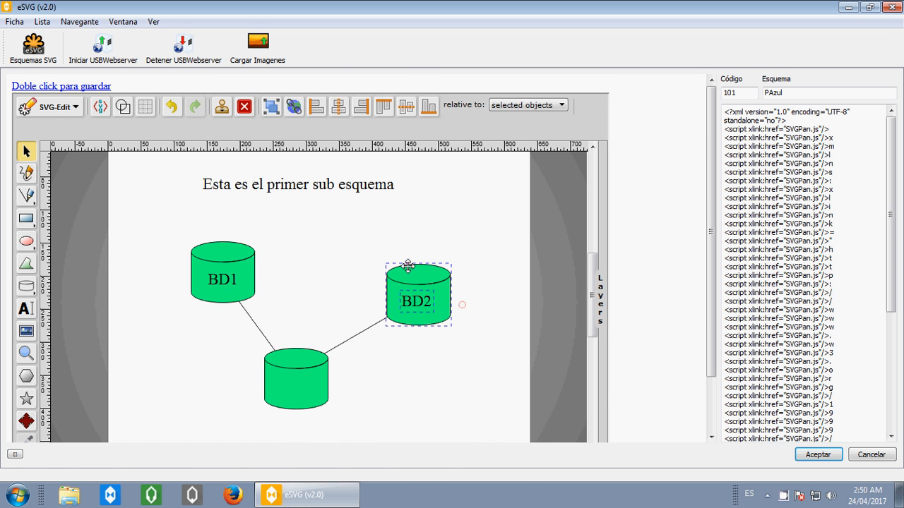
{"action": "right_click", "coordinate": [401, 283]}
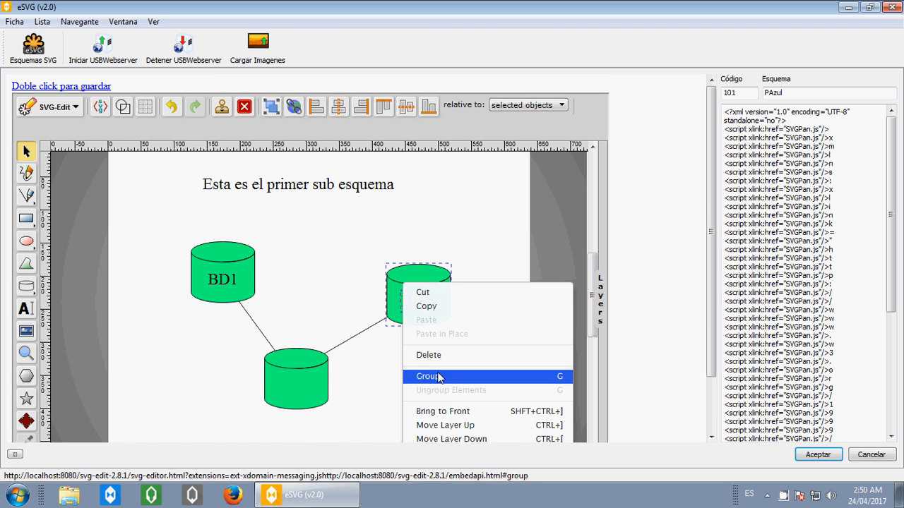
{"action": "left_click", "coordinate": [437, 374]}
Step: Change the fill colour of the lower middle cylinder to bright blue (#007fff)
{"action": "left_click", "coordinate": [316, 397]}
{"action": "left_click_drag", "start_coordinate": [709, 292], "coordinate": [717, 360]}
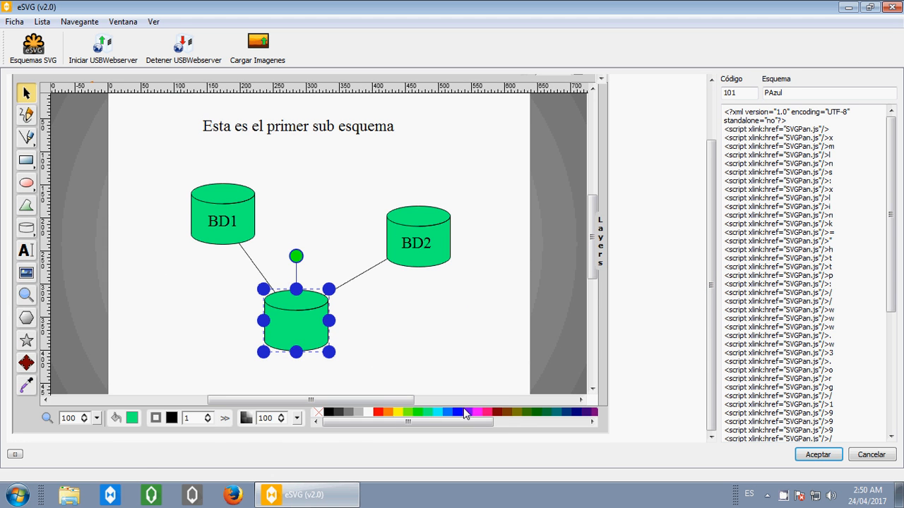
{"action": "left_click", "coordinate": [516, 413]}
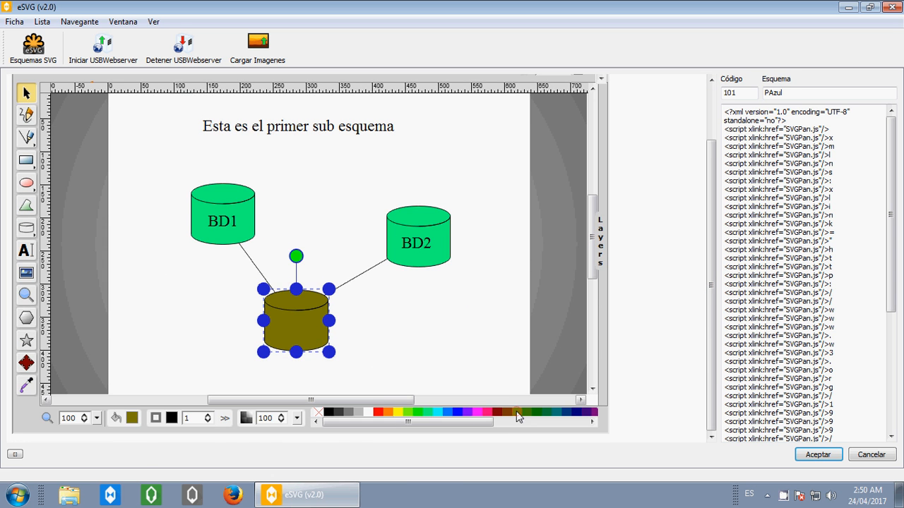
{"action": "left_click", "coordinate": [449, 413]}
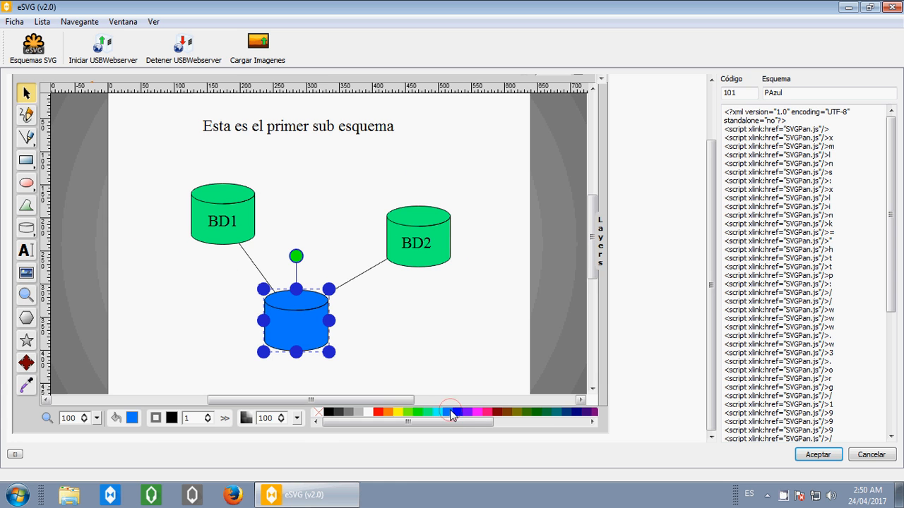
Step: Add the text label BDCentral and place it just left of the blue cylinder
{"action": "left_click", "coordinate": [25, 251]}
{"action": "left_click", "coordinate": [147, 288]}
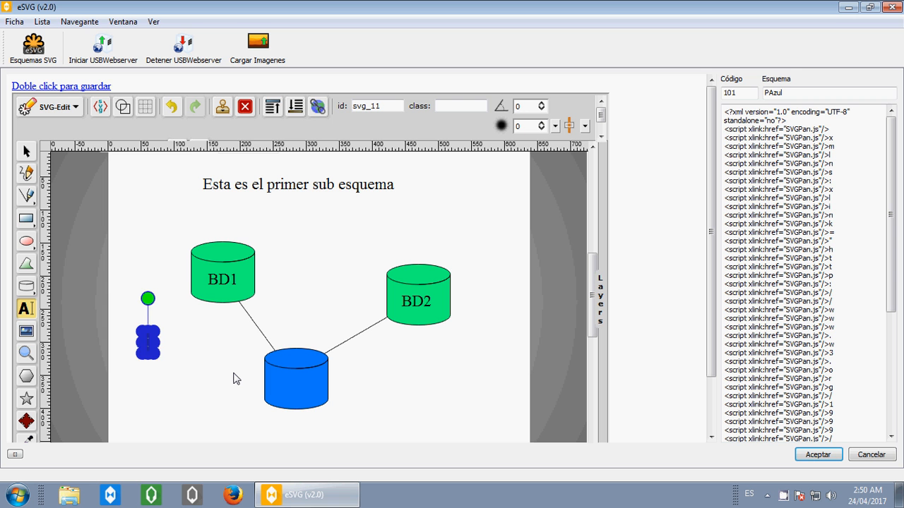
{"action": "type", "text": "BDCentr"}
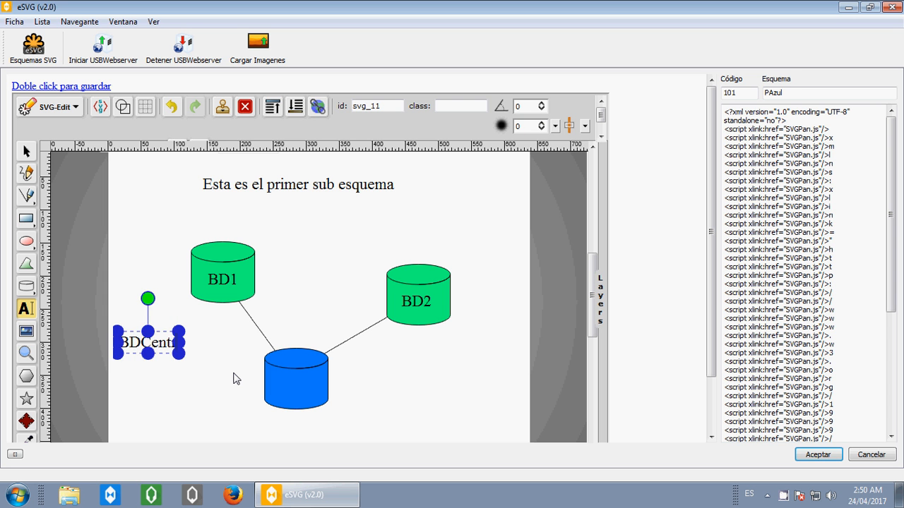
{"action": "type", "text": "al"}
{"action": "left_click", "coordinate": [27, 152]}
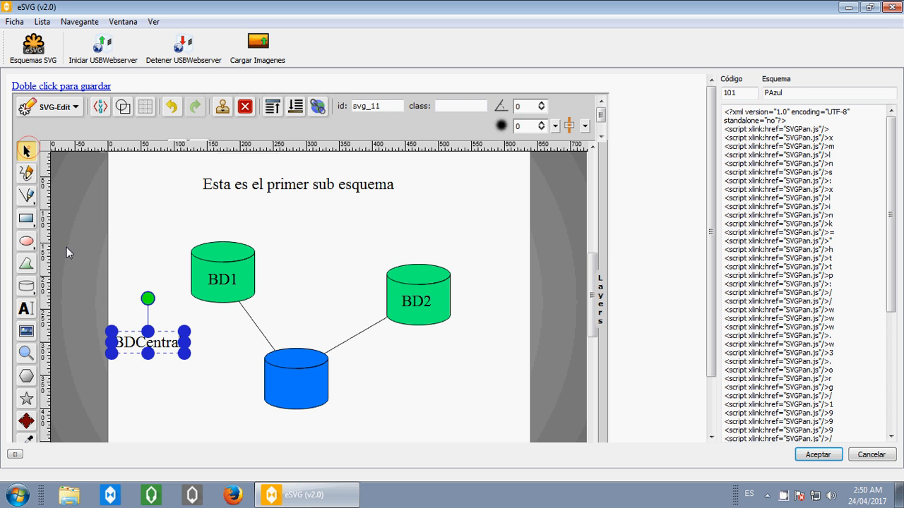
{"action": "left_click", "coordinate": [166, 374]}
{"action": "left_click", "coordinate": [141, 342]}
{"action": "left_click_drag", "start_coordinate": [172, 348], "coordinate": [225, 379]}
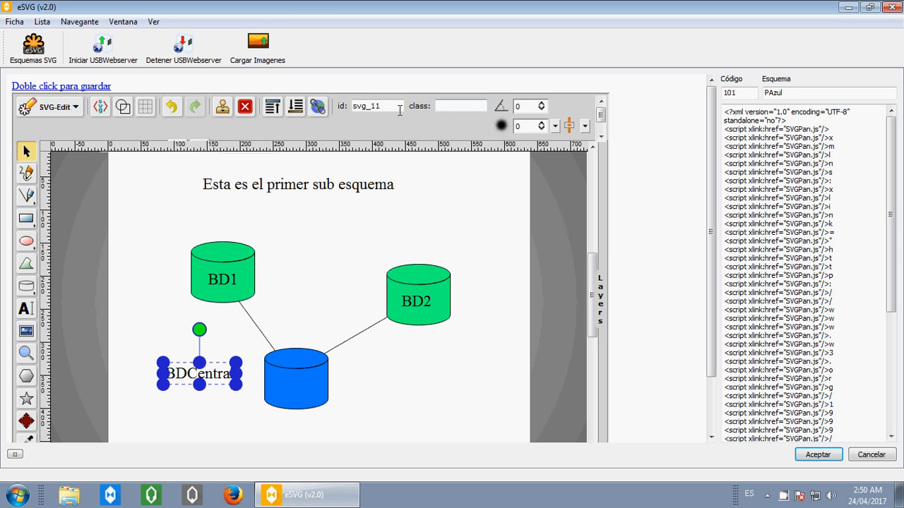
Step: Set the font-size of the BDCentral text to 14 in the drawing's SVG source and apply the change
{"action": "mouse_move", "coordinate": [600, 119]}
{"action": "left_mouse_down"}
{"action": "mouse_move", "coordinate": [601, 130]}
{"action": "mouse_move", "coordinate": [599, 117]}
{"action": "left_mouse_up"}
{"action": "left_click", "coordinate": [98, 114]}
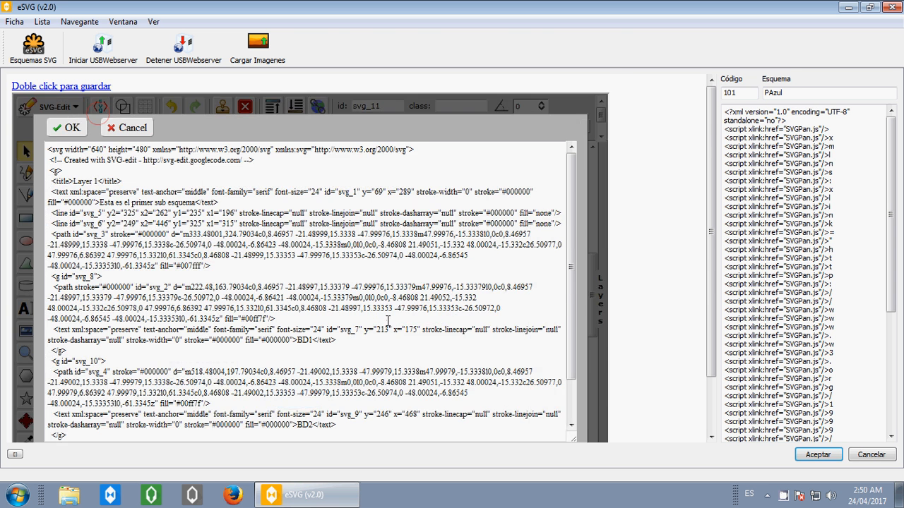
{"action": "scroll", "coordinate": [367, 379], "scroll_direction": "down", "scroll_amount": 5}
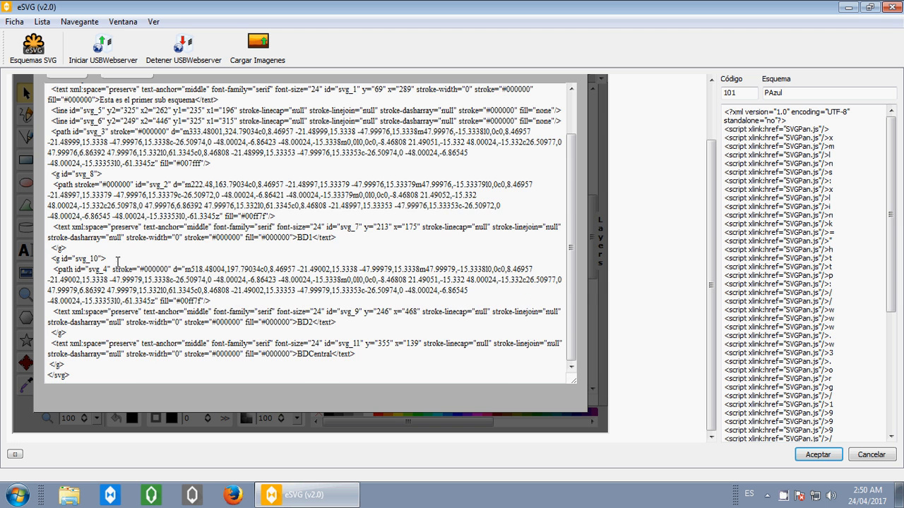
{"action": "scroll", "coordinate": [128, 251], "scroll_direction": "up", "scroll_amount": 3}
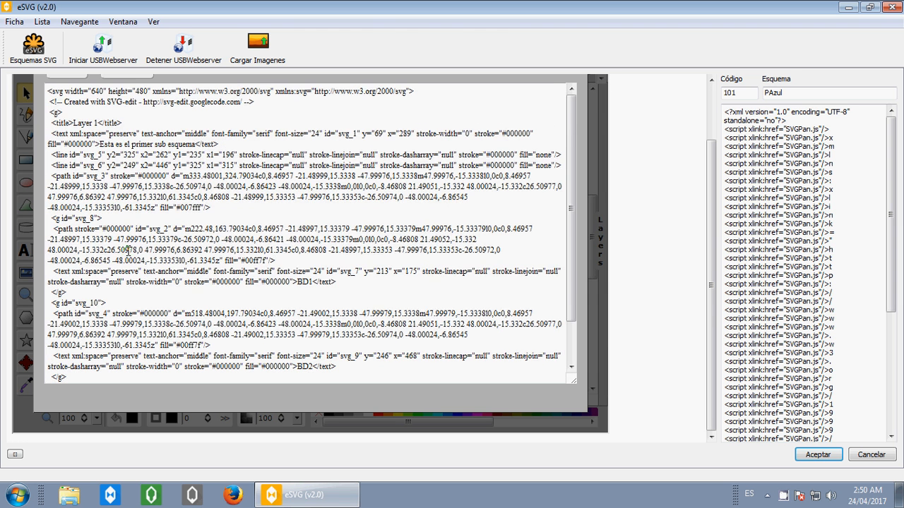
{"action": "scroll", "coordinate": [128, 251], "scroll_direction": "down", "scroll_amount": 3}
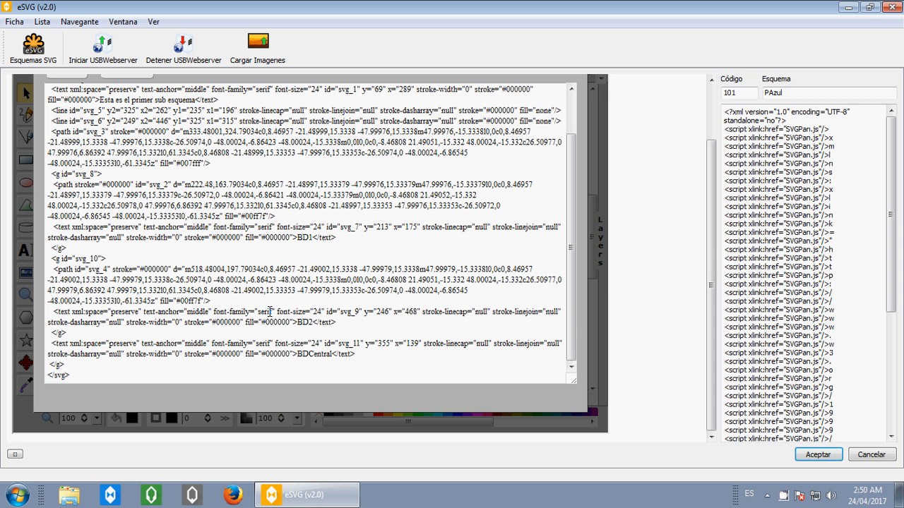
{"action": "left_click", "coordinate": [317, 353]}
{"action": "left_click_drag", "start_coordinate": [309, 354], "coordinate": [297, 355]}
{"action": "left_click", "coordinate": [305, 357]}
{"action": "double_click", "coordinate": [314, 343]}
{"action": "type", "text": "14"}
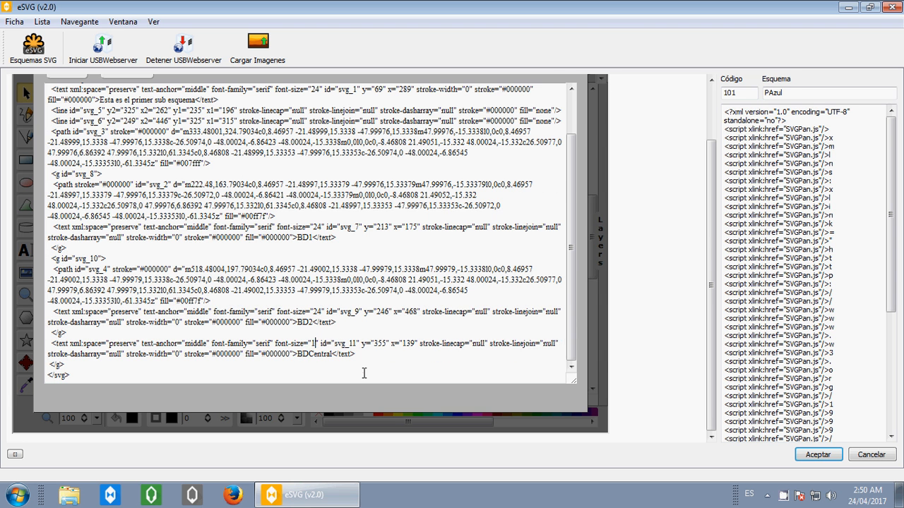
{"action": "scroll", "coordinate": [600, 256], "scroll_direction": "up", "scroll_amount": 2}
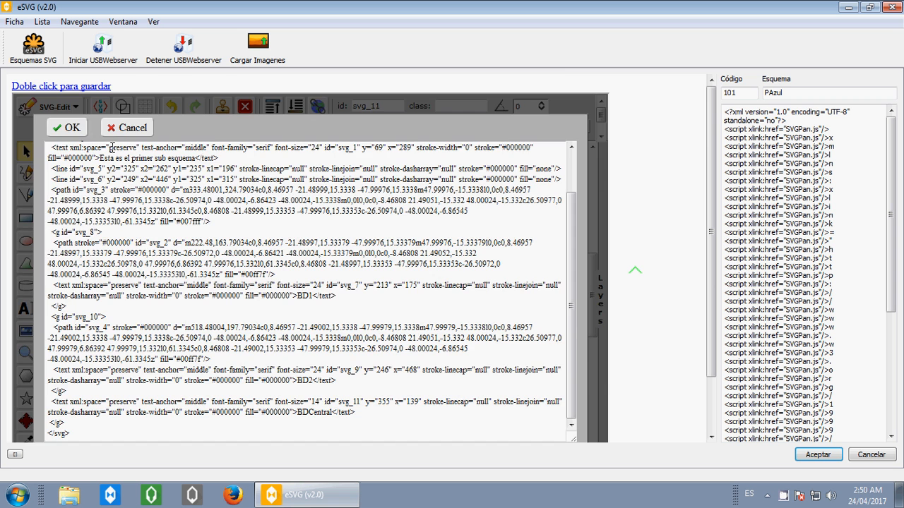
{"action": "left_click", "coordinate": [67, 127]}
Step: Move the BDCentral label onto the front of the blue cylinder
{"action": "left_click", "coordinate": [216, 378]}
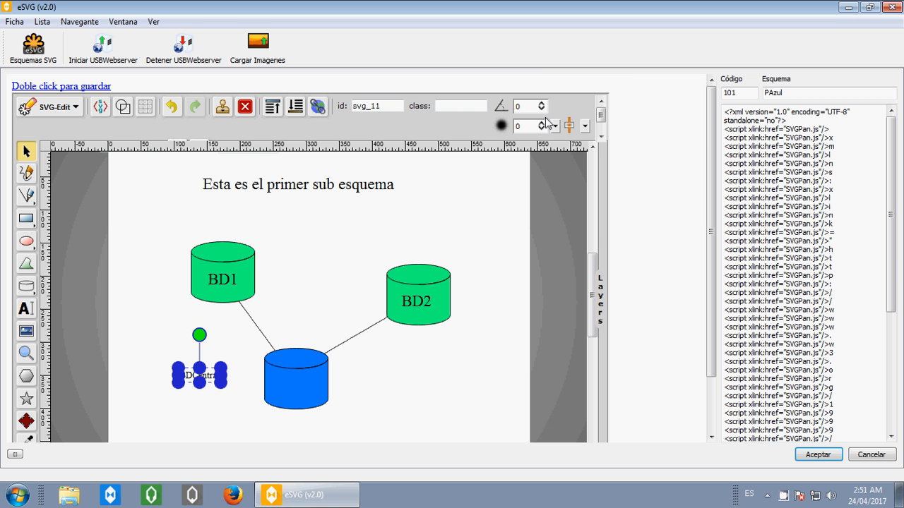
{"action": "left_click_drag", "start_coordinate": [206, 375], "coordinate": [302, 387]}
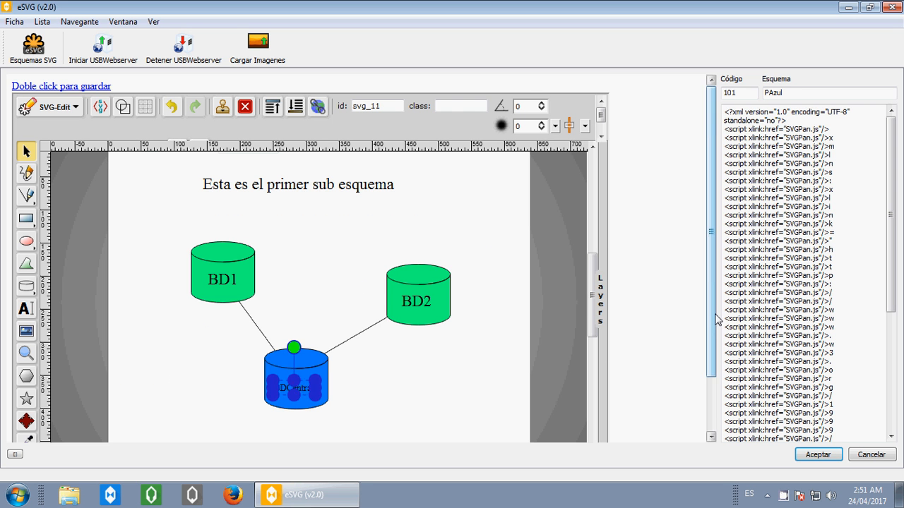
{"action": "left_click", "coordinate": [710, 390]}
{"action": "left_click", "coordinate": [368, 385]}
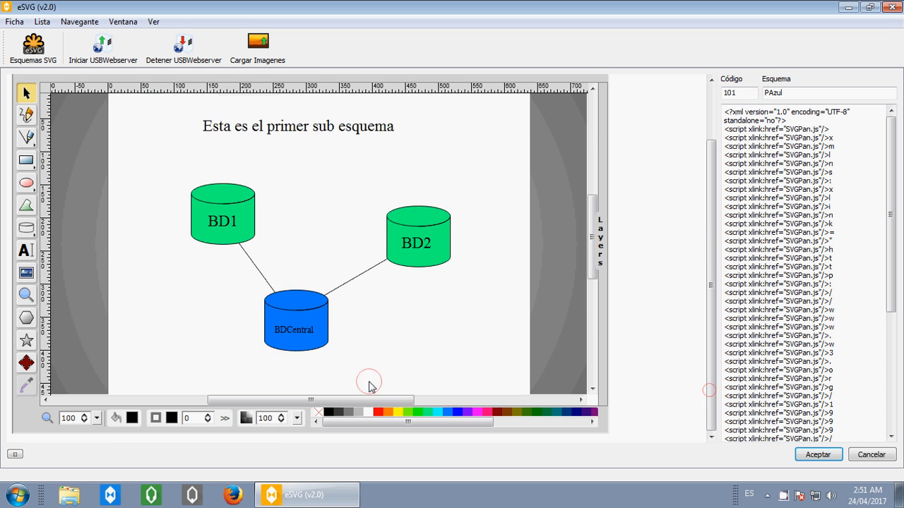
Step: Change the fill colour of the BDCentral label to solid white (ffffff)
{"action": "left_click", "coordinate": [288, 327]}
{"action": "left_click_drag", "start_coordinate": [706, 306], "coordinate": [706, 242]}
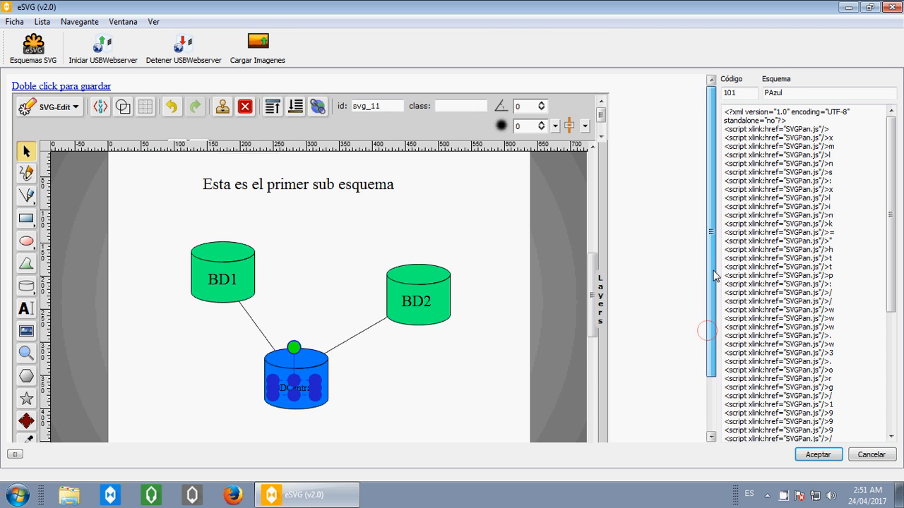
{"action": "left_click", "coordinate": [157, 316]}
{"action": "left_click", "coordinate": [289, 387]}
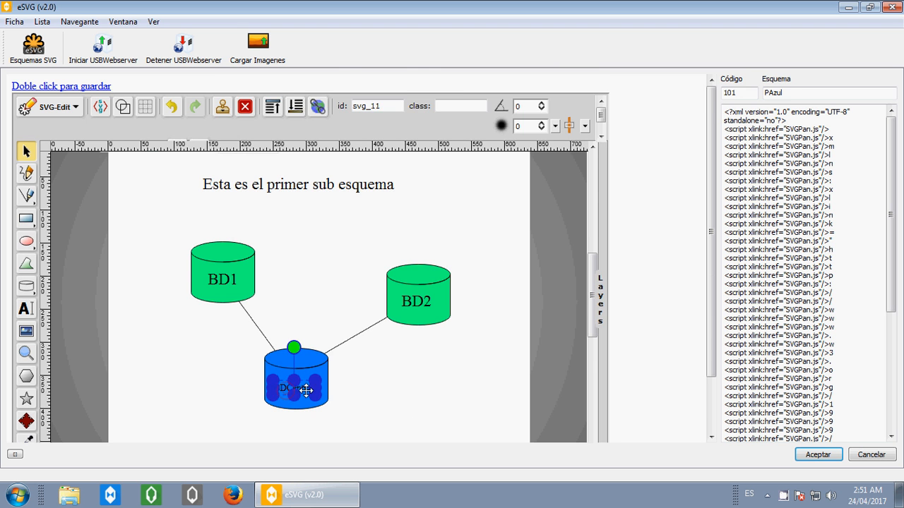
{"action": "left_click_drag", "start_coordinate": [703, 361], "coordinate": [710, 407]}
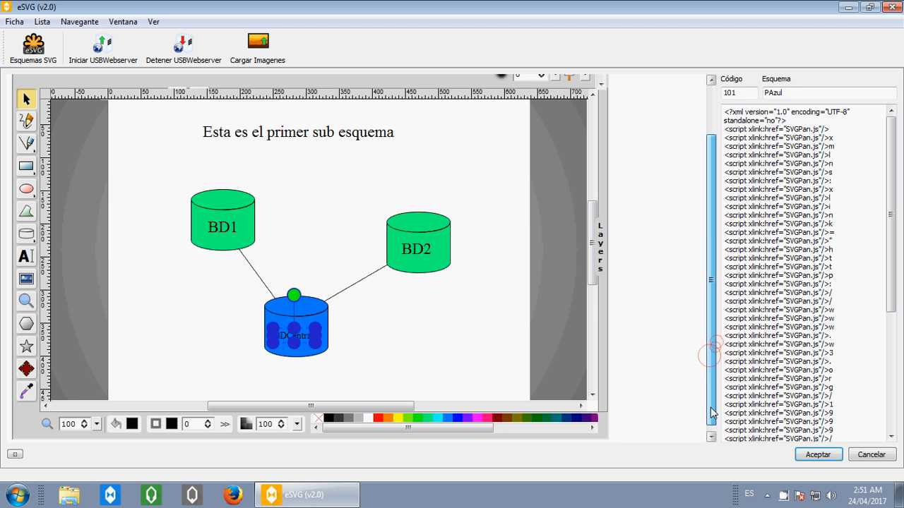
{"action": "left_click", "coordinate": [132, 418]}
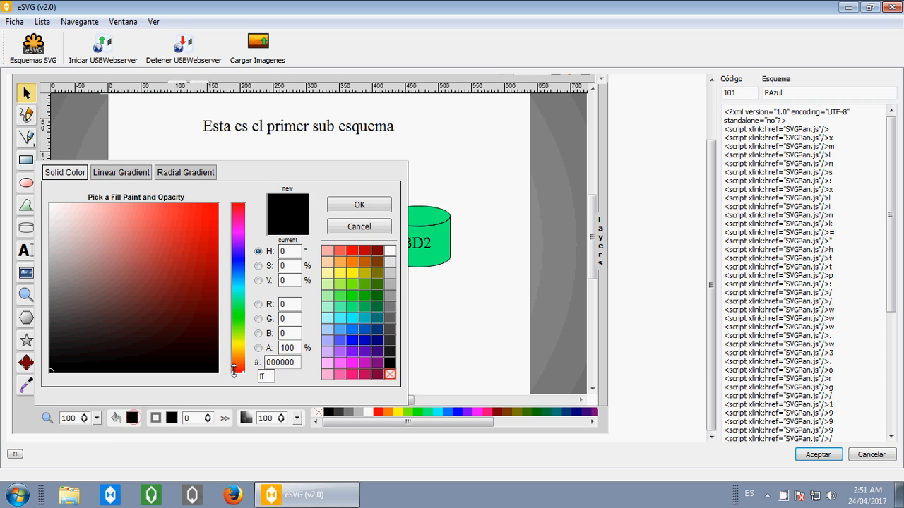
{"action": "left_click", "coordinate": [390, 250]}
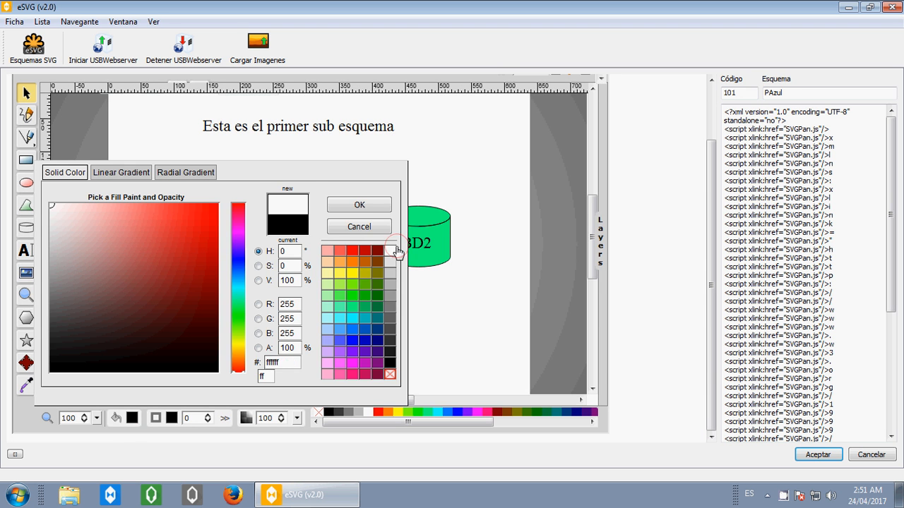
{"action": "left_click", "coordinate": [350, 203]}
{"action": "left_click", "coordinate": [339, 170]}
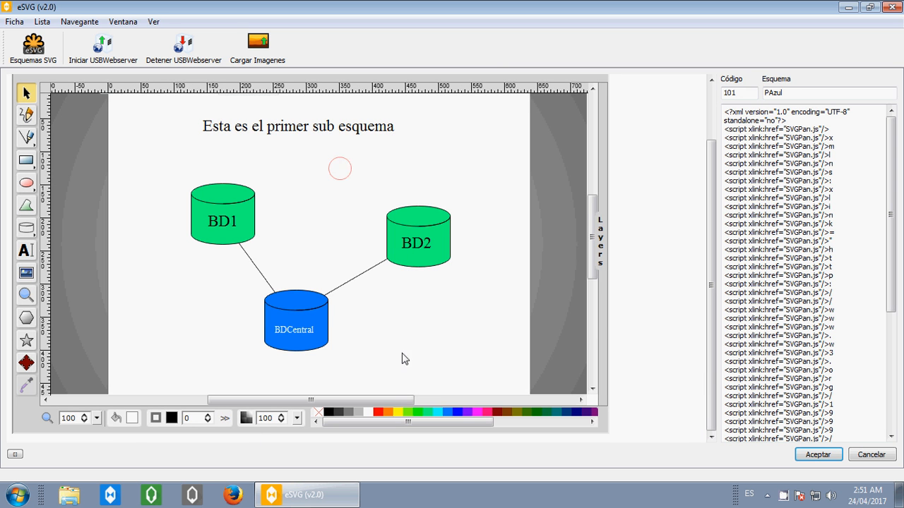
Step: Group the BDCentral label with the blue cylinder
{"action": "left_click", "coordinate": [282, 329]}
{"action": "right_click", "coordinate": [292, 331]}
{"action": "left_click", "coordinate": [343, 336]}
{"action": "left_click", "coordinate": [359, 360]}
Step: Give the BD1 cylinder group a hyperlink with the URL BD1
{"action": "left_click", "coordinate": [247, 222]}
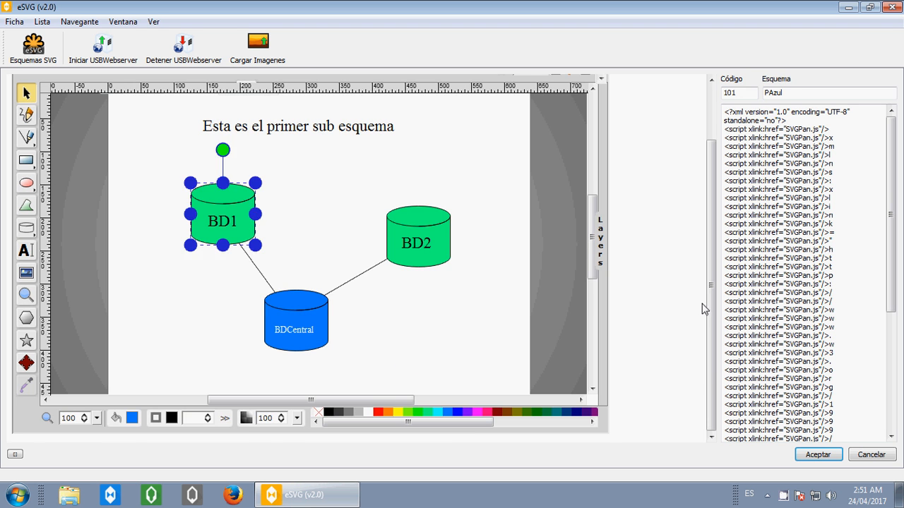
{"action": "left_click_drag", "start_coordinate": [710, 299], "coordinate": [709, 233]}
{"action": "left_click", "coordinate": [317, 106]}
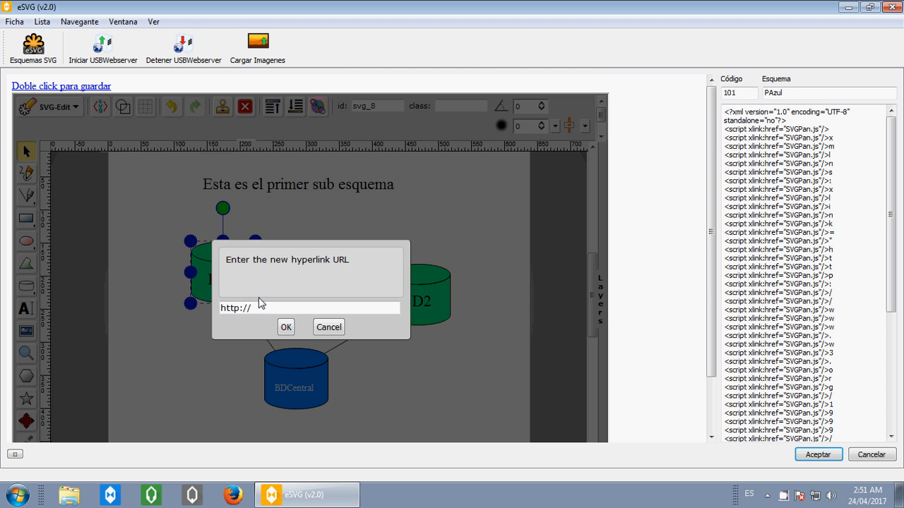
{"action": "triple_click", "coordinate": [258, 308]}
{"action": "type", "text": "BD1"}
{"action": "left_click", "coordinate": [284, 329]}
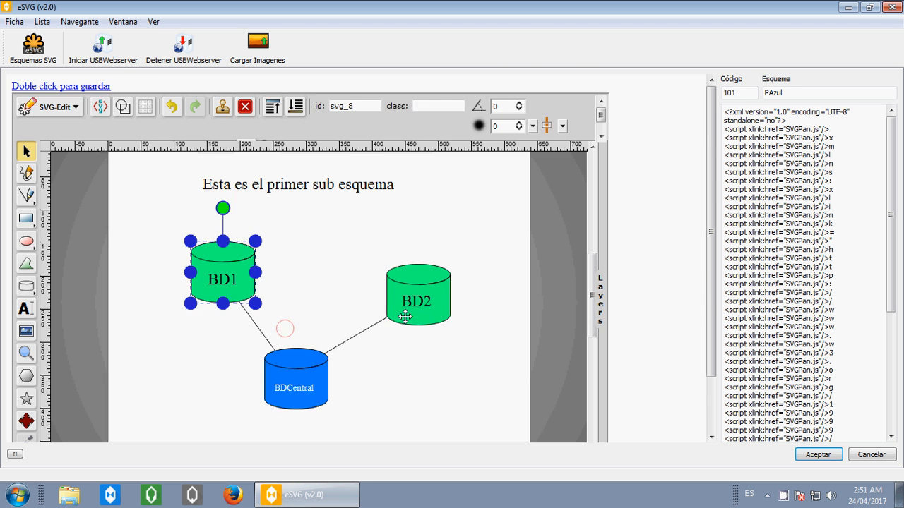
Step: Give the BD2 cylinder group a hyperlink with the URL BD1
{"action": "left_click", "coordinate": [437, 320]}
{"action": "left_click", "coordinate": [317, 106]}
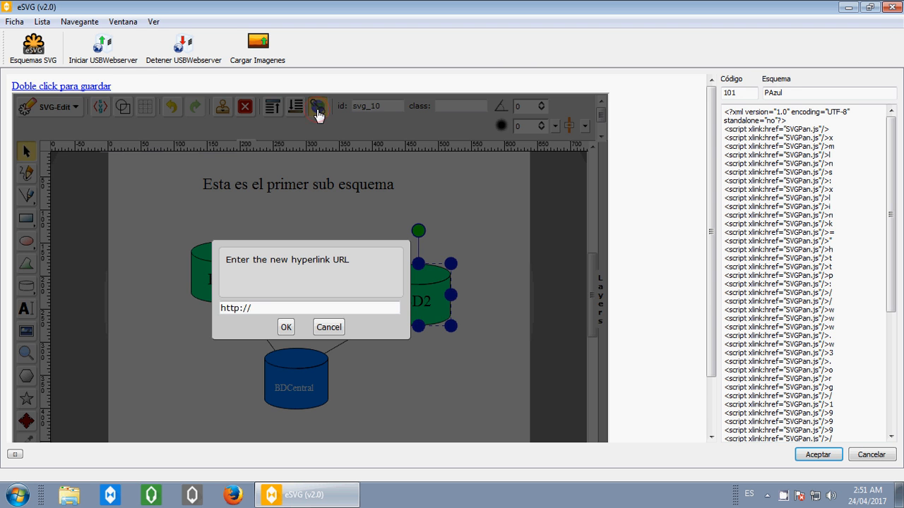
{"action": "left_click_drag", "start_coordinate": [263, 312], "coordinate": [205, 315]}
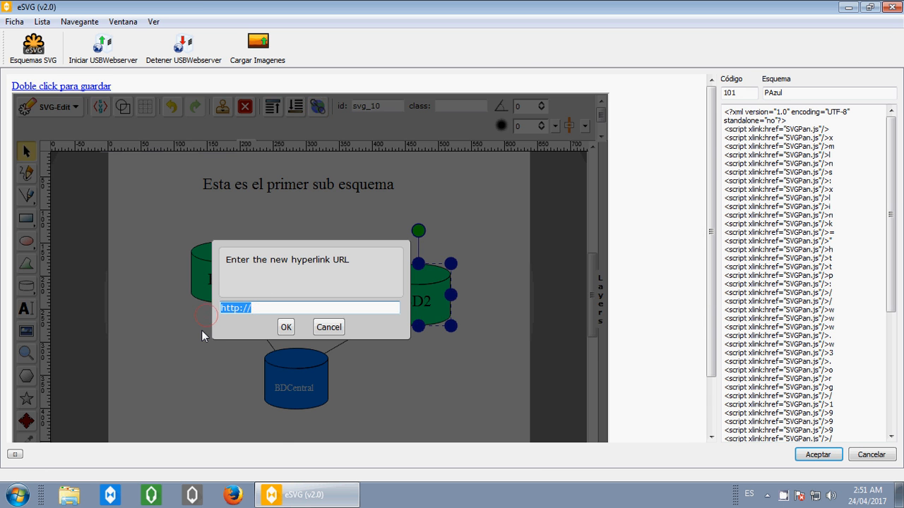
{"action": "type", "text": "BD1"}
{"action": "key", "text": "Return"}
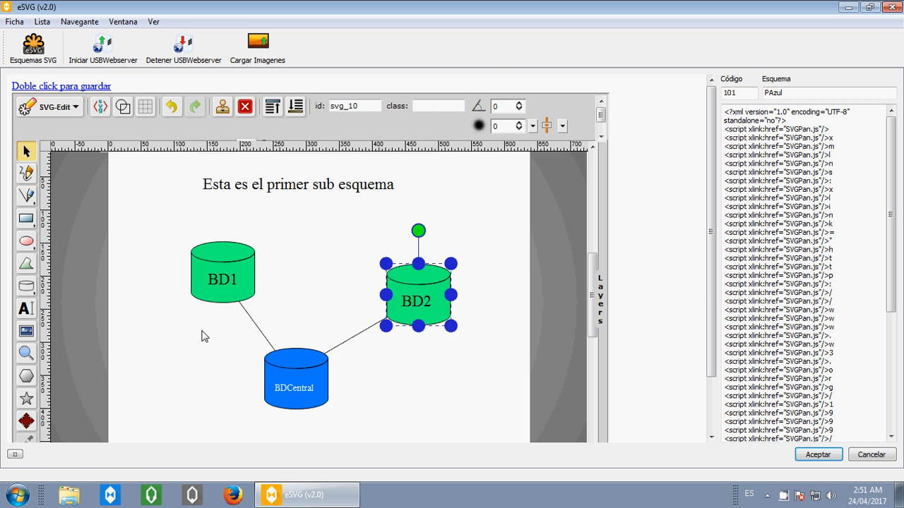
Step: Give the BDCentral cylinder group a hyperlink with the URL sch:BDCentral
{"action": "left_click", "coordinate": [293, 393]}
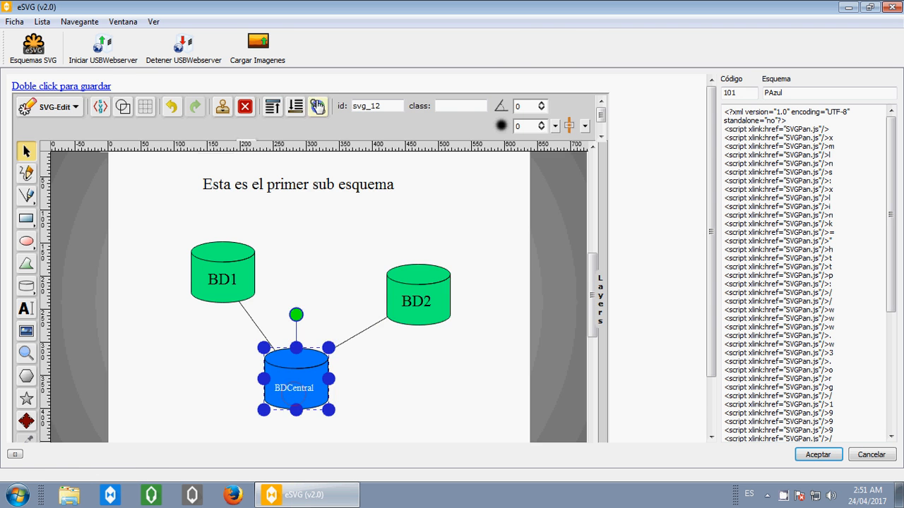
{"action": "left_click", "coordinate": [318, 108]}
{"action": "left_click_drag", "start_coordinate": [252, 308], "coordinate": [201, 309]}
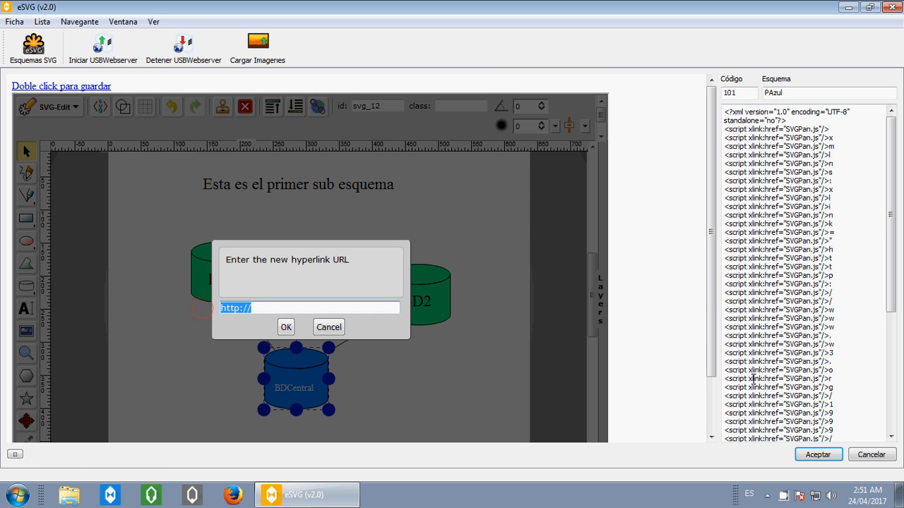
{"action": "type", "text": "sch:BDCentral"}
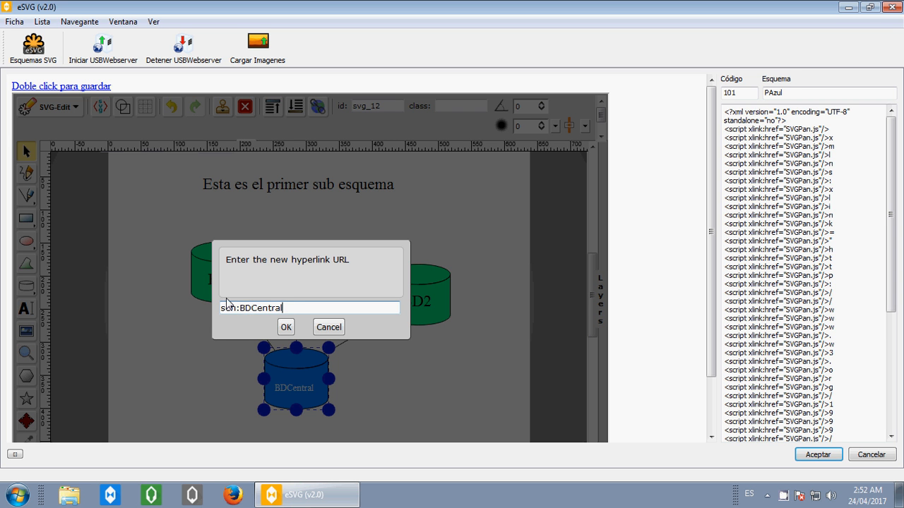
{"action": "left_click_drag", "start_coordinate": [241, 311], "coordinate": [302, 310]}
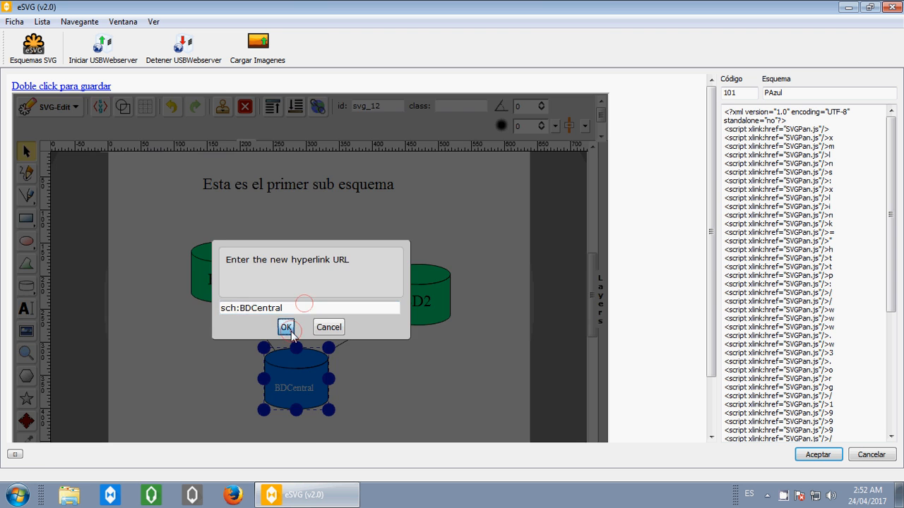
{"action": "left_click", "coordinate": [288, 329]}
{"action": "left_click", "coordinate": [630, 327]}
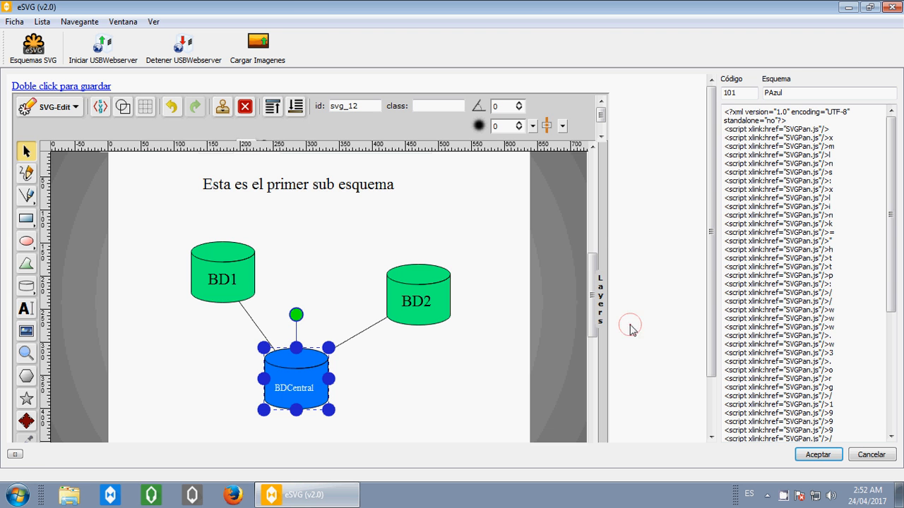
Step: Save the PAzul drawing into its SVG code and accept the scheme's changes
{"action": "double_click", "coordinate": [93, 85]}
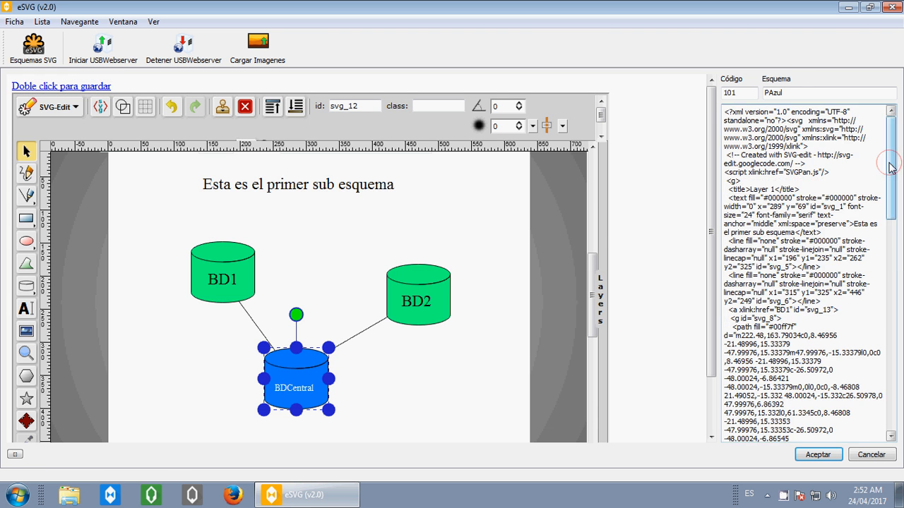
{"action": "left_click_drag", "start_coordinate": [890, 205], "coordinate": [887, 415]}
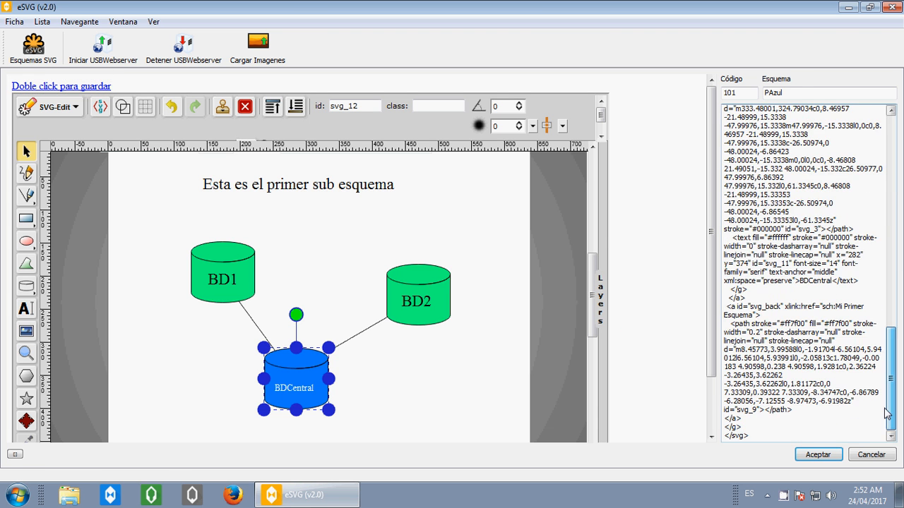
{"action": "left_click", "coordinate": [819, 457]}
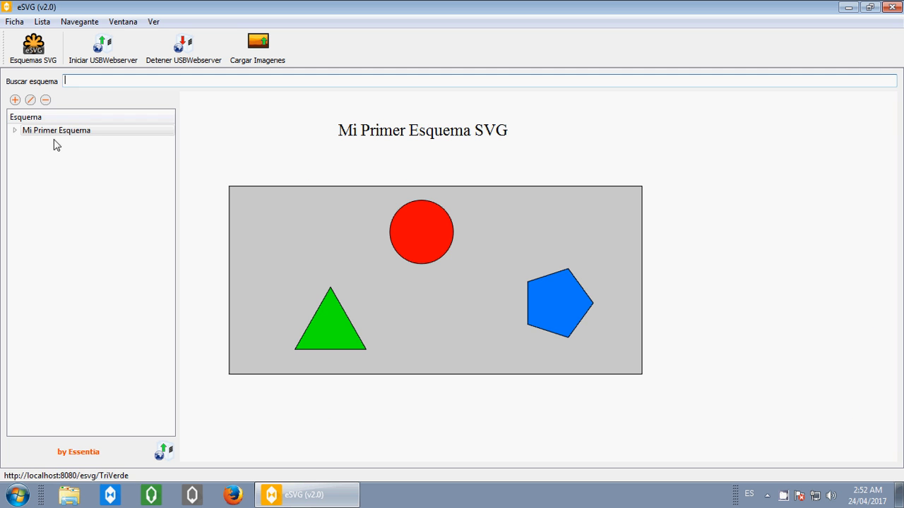
Step: View the PAzul sub-scheme under Mi Primer Esquema and follow its back link to the parent scheme
{"action": "left_click", "coordinate": [44, 133]}
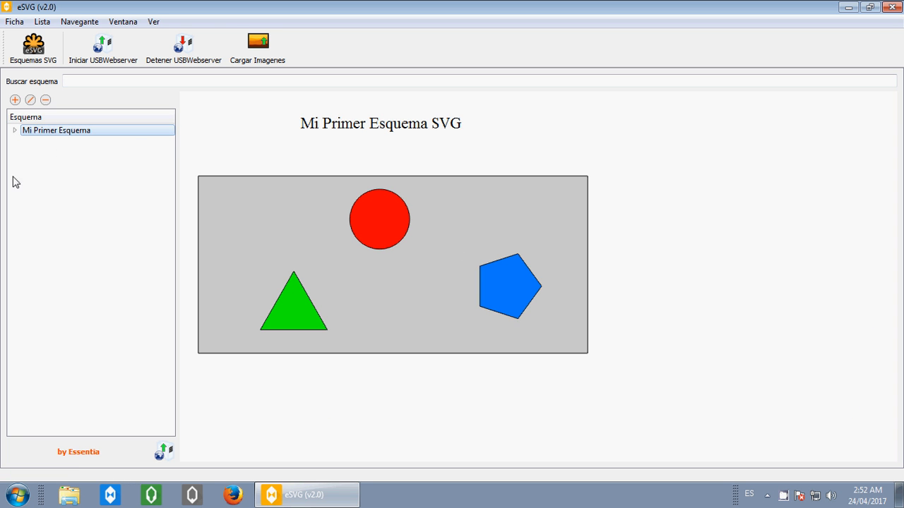
{"action": "left_click", "coordinate": [15, 130]}
{"action": "left_click", "coordinate": [37, 142]}
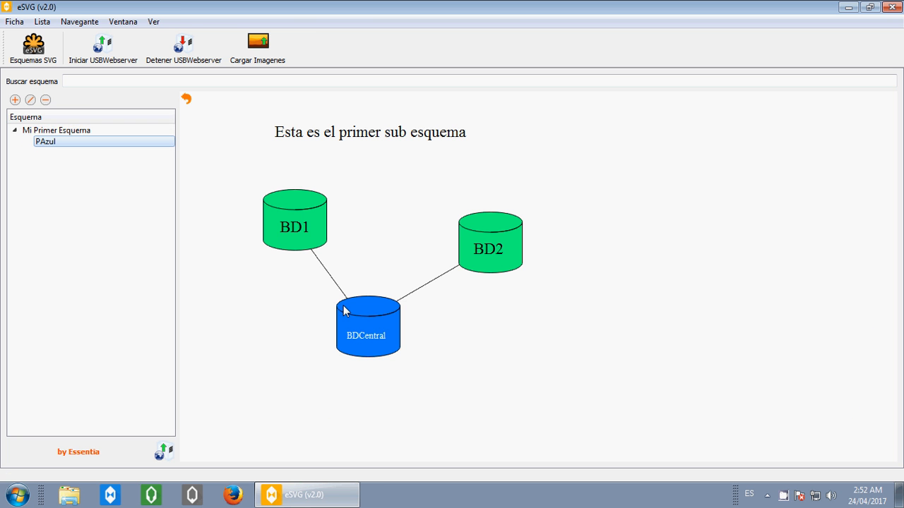
{"action": "left_click", "coordinate": [187, 101]}
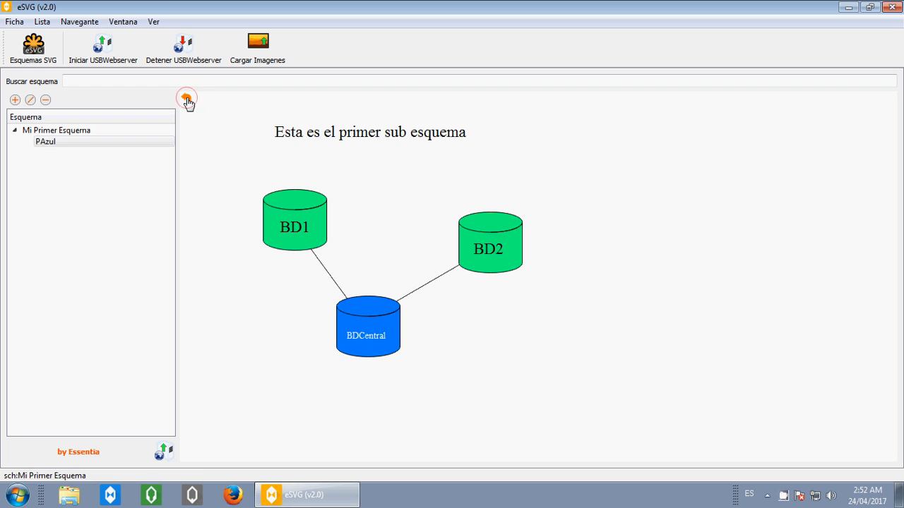